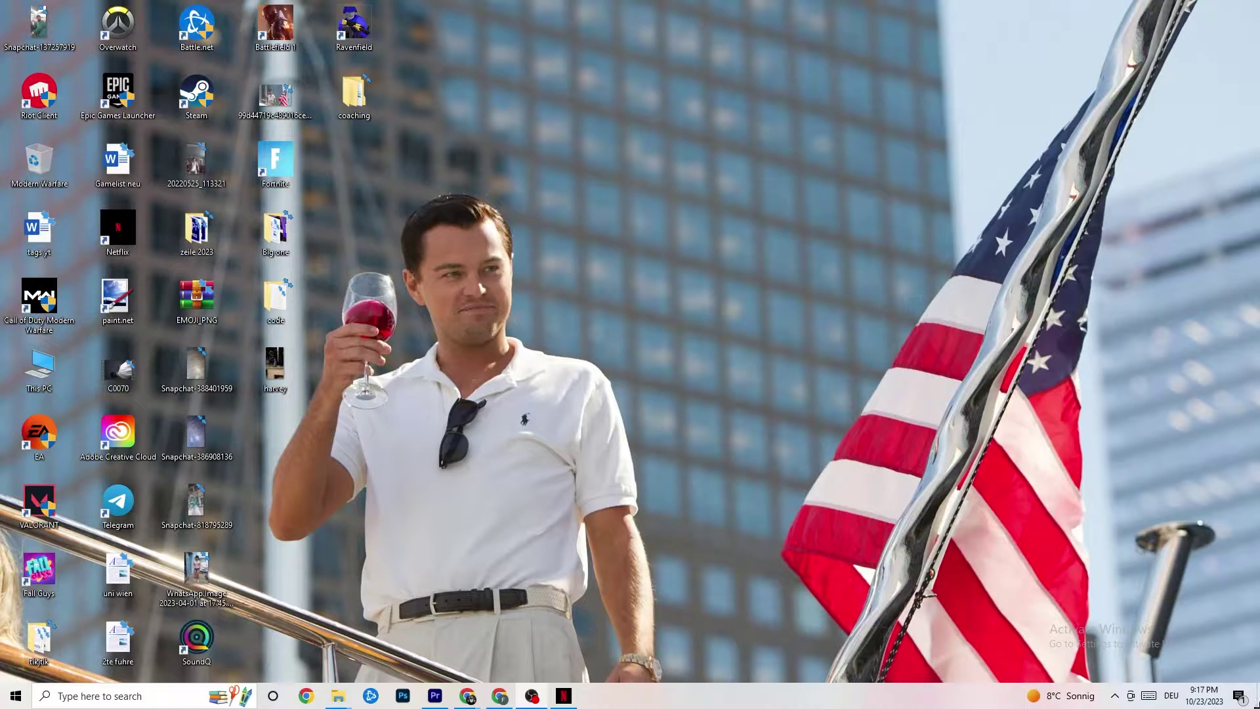
- Open the Windows display settings and review the color profile and text scaling options
left_click(8, 688)
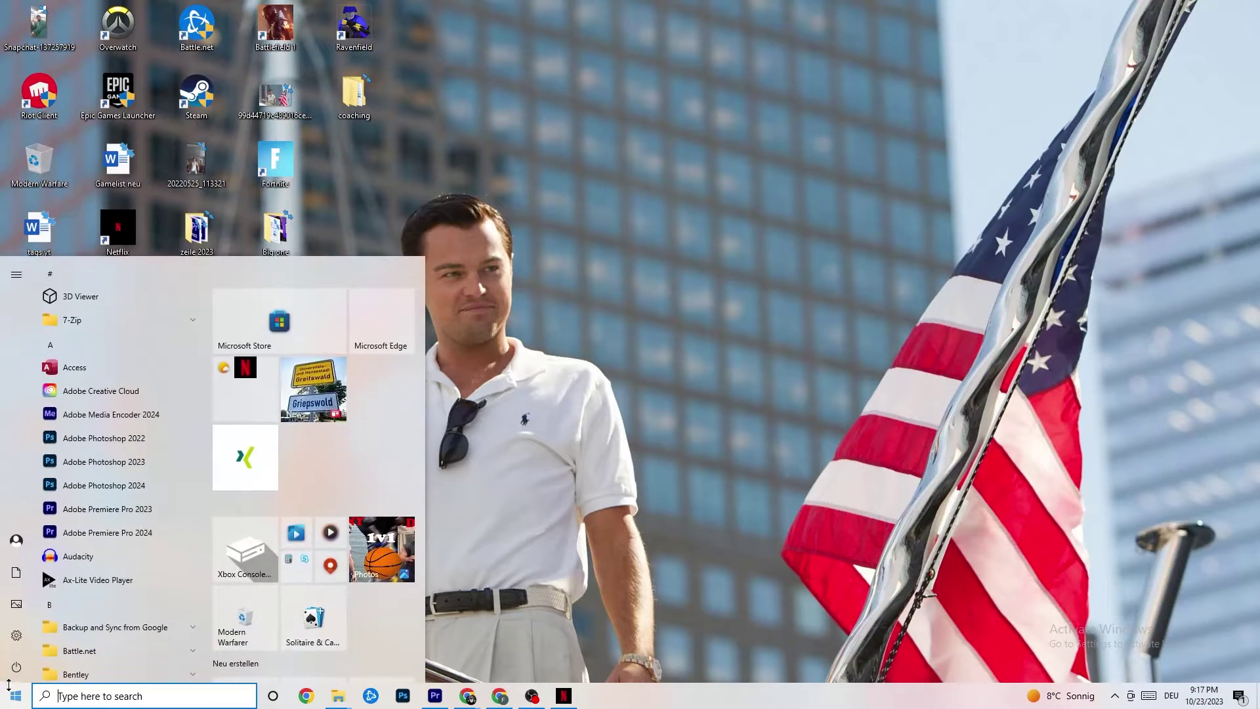
left_click(16, 636)
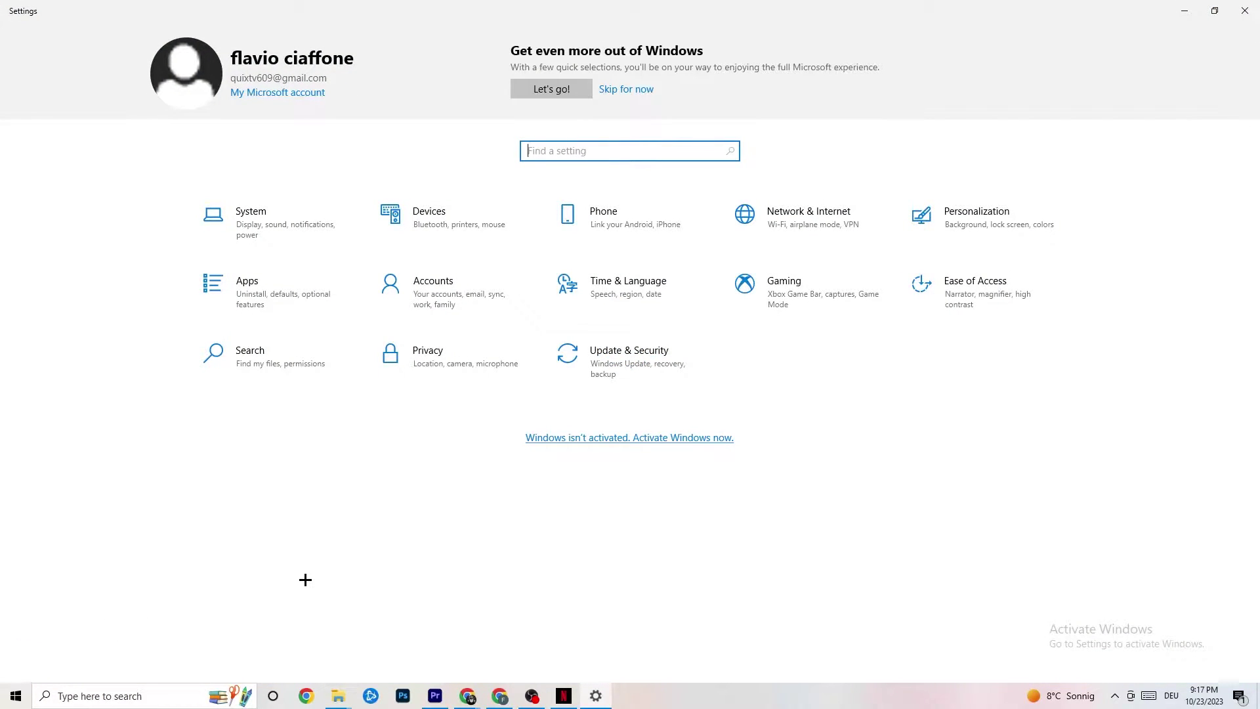
left_click(272, 226)
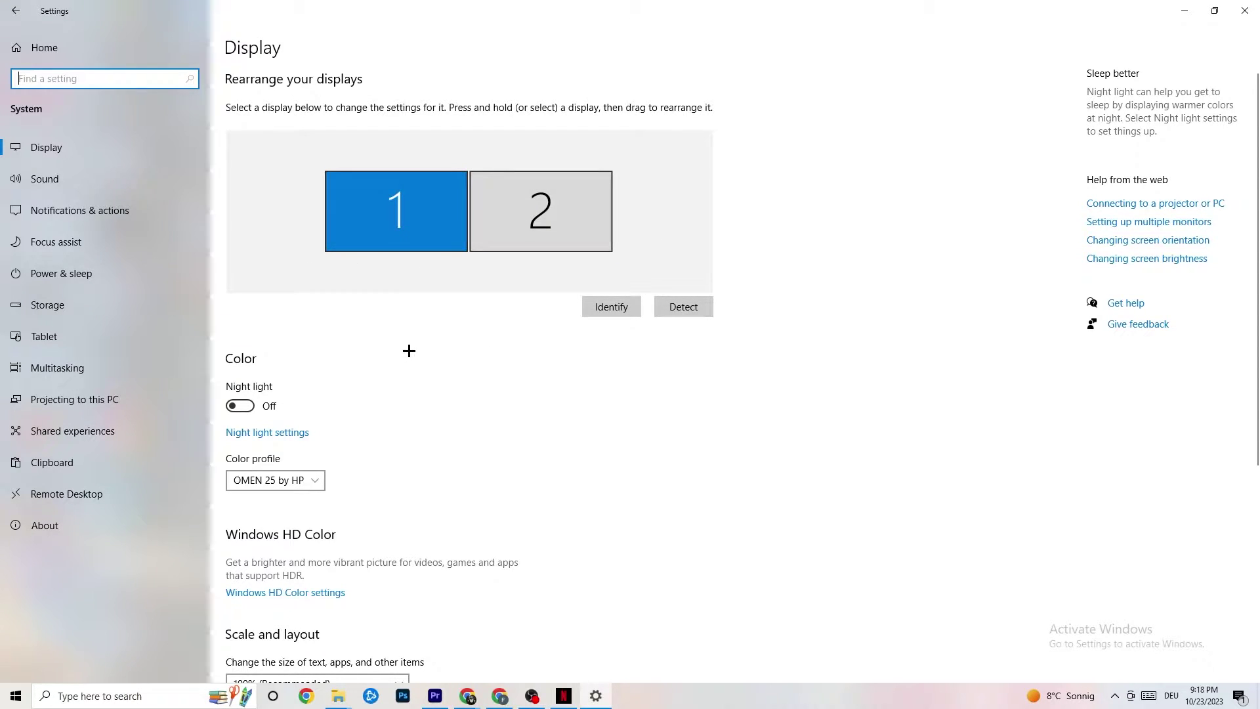
scroll(411, 274, "down", 4)
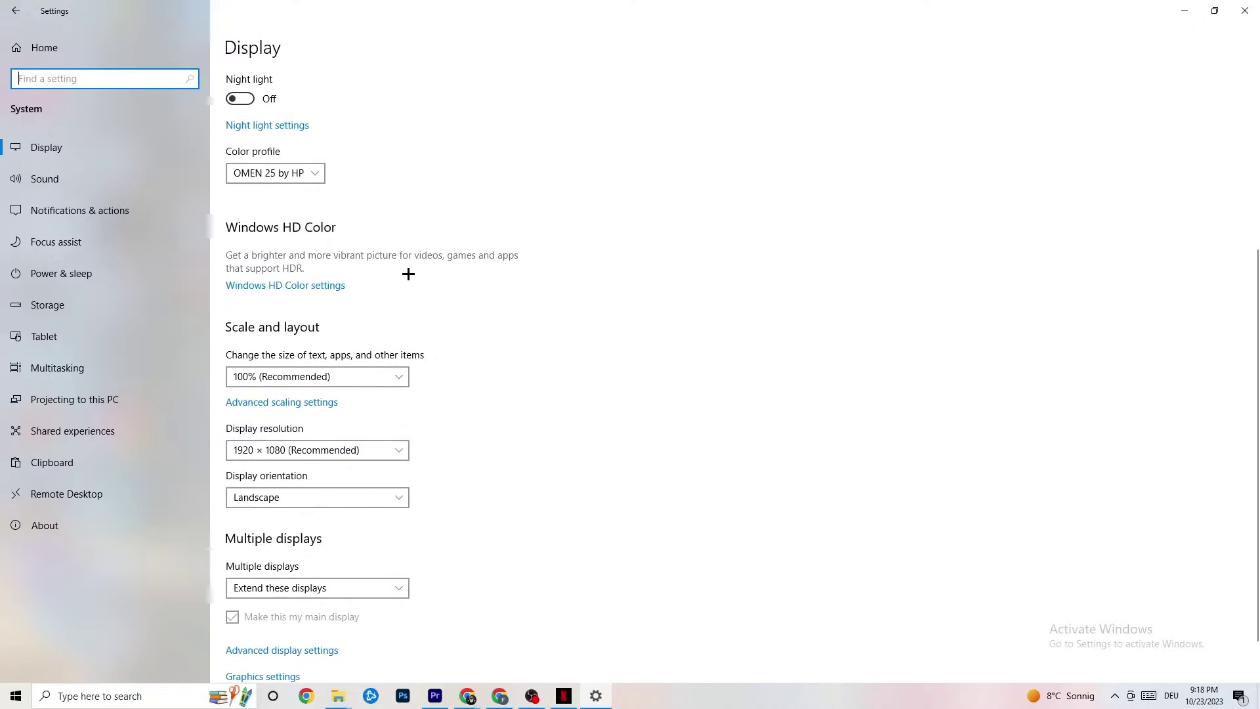
left_click(279, 168)
left_click(387, 162)
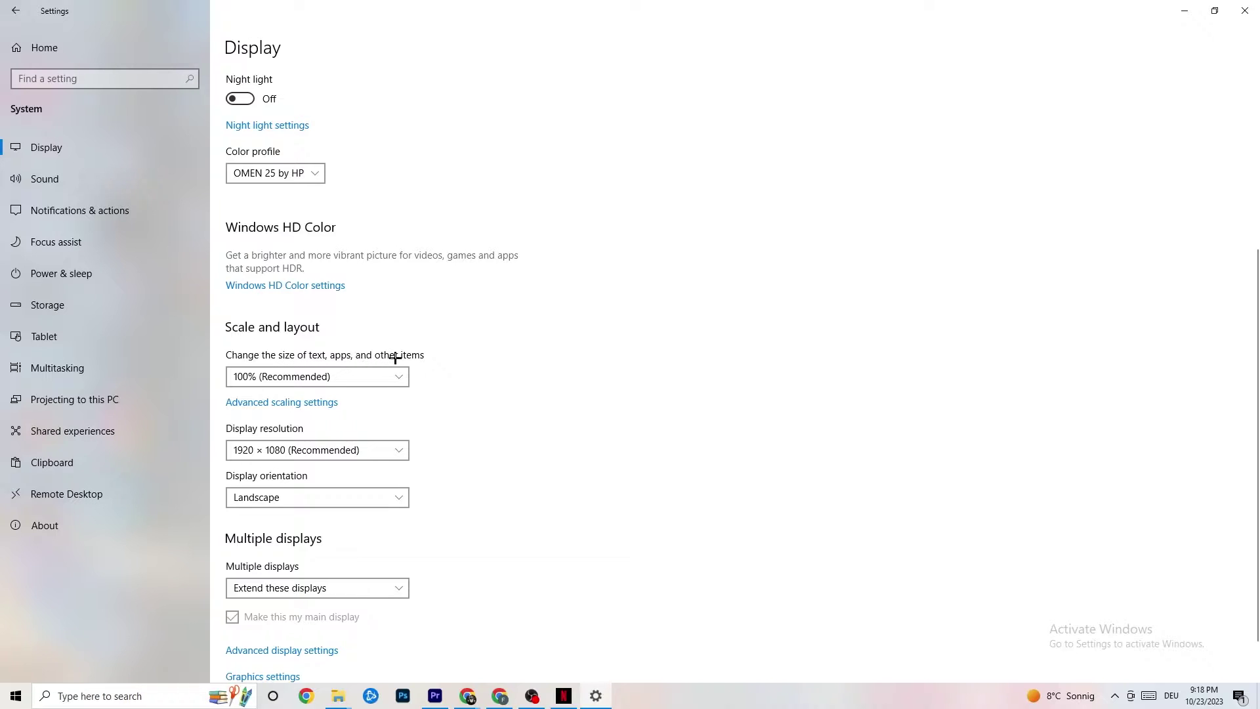
left_click(387, 376)
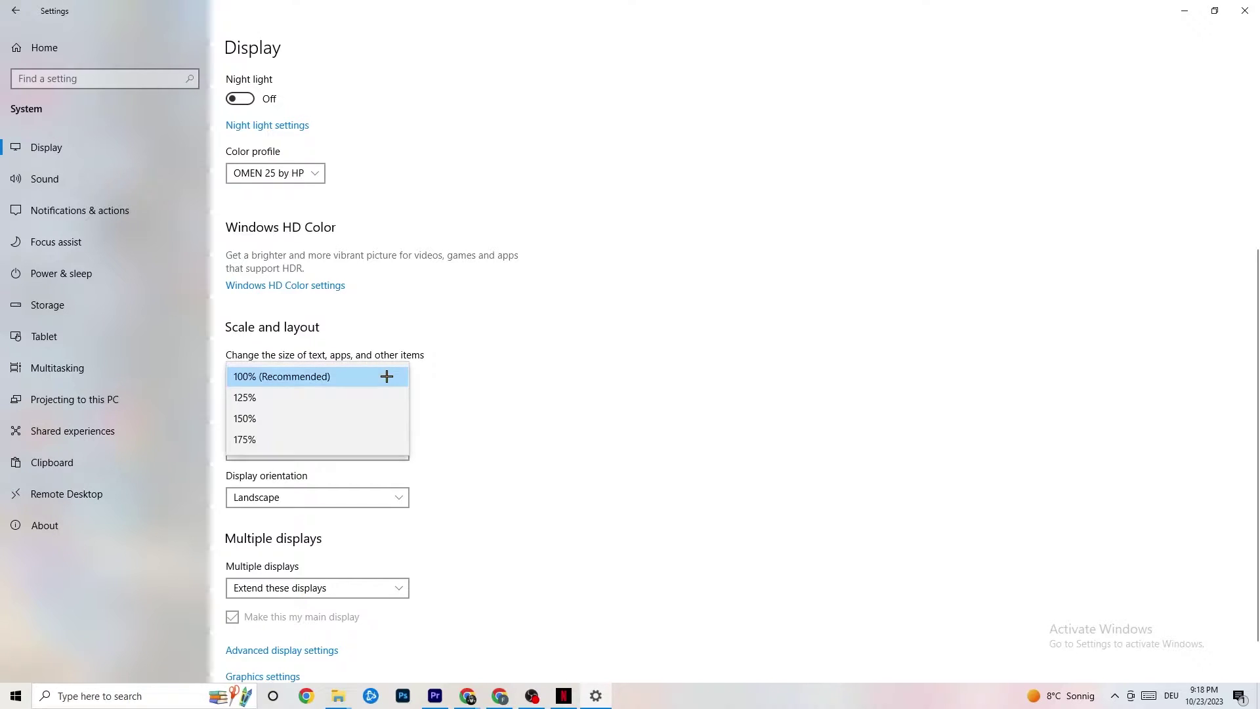
left_click(540, 322)
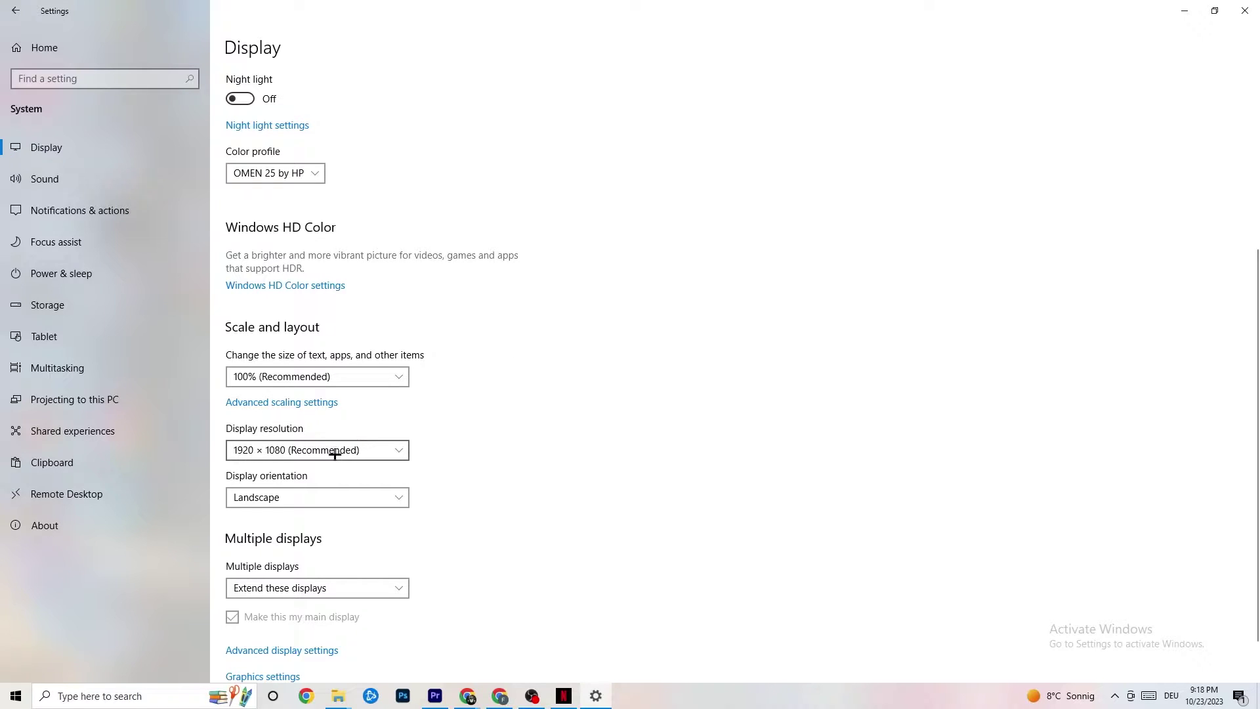
- Review the available display resolutions for the main monitor
left_click(398, 450)
left_click(545, 409)
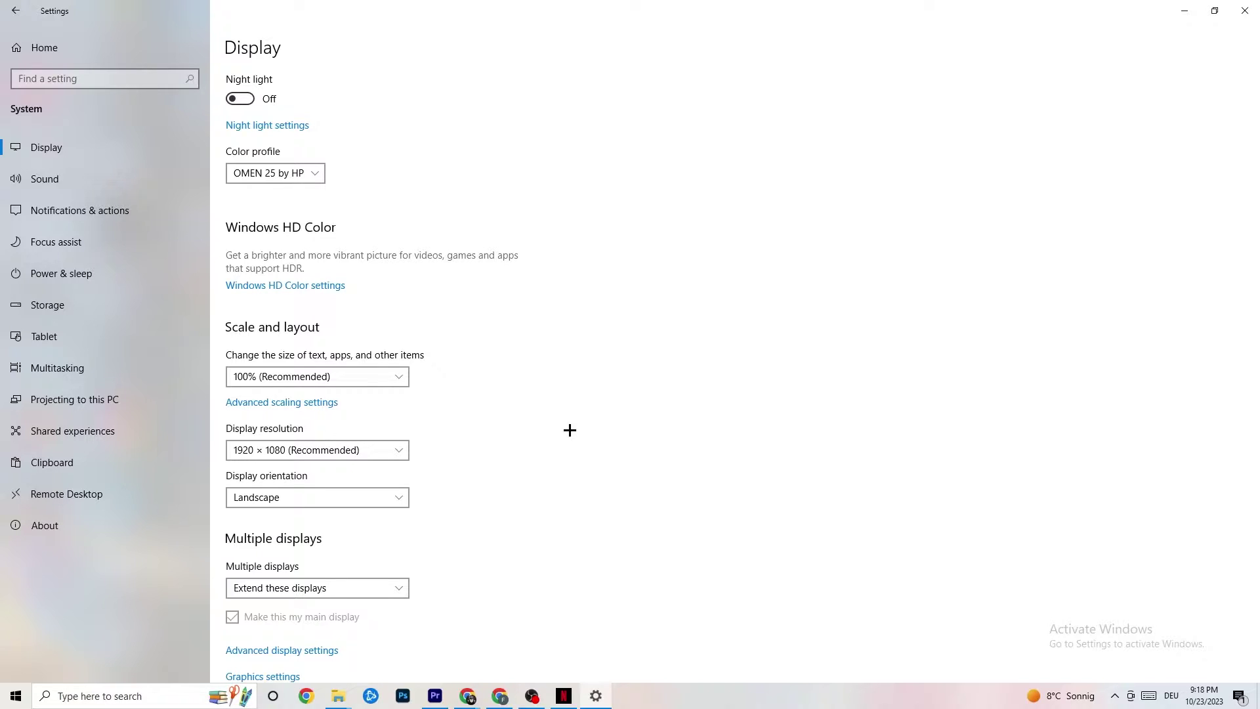
left_click(398, 450)
left_click(519, 422)
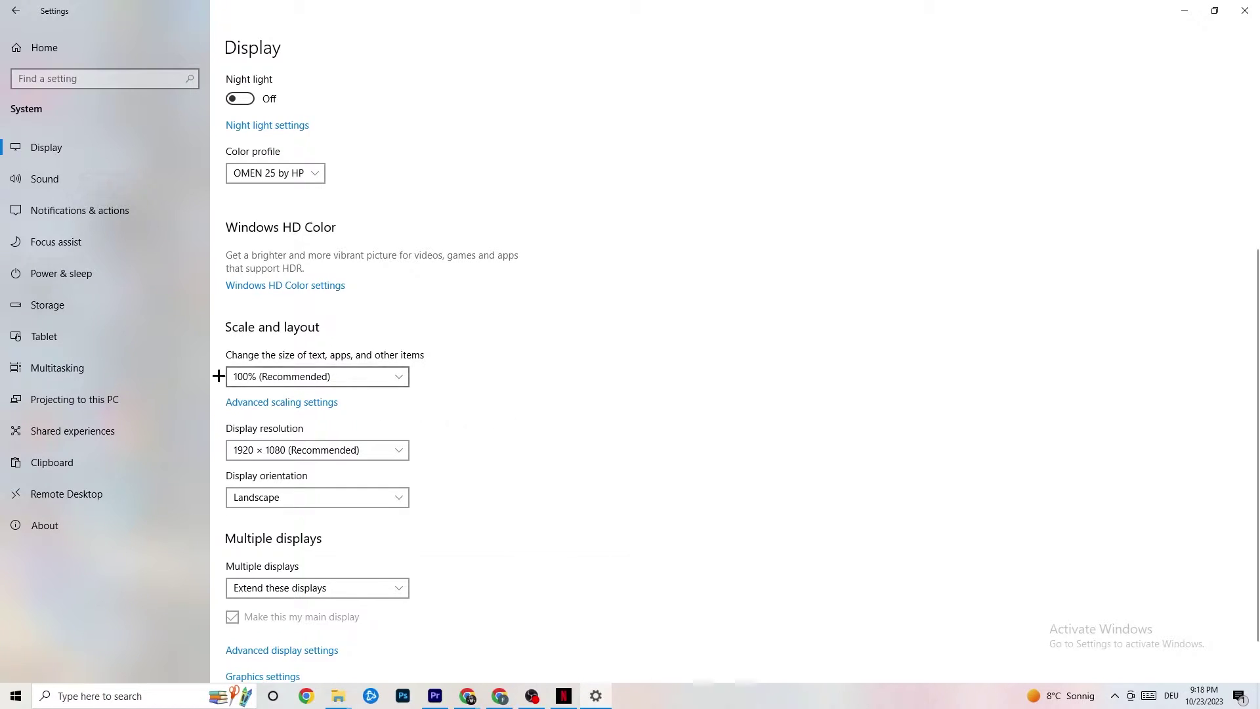
- Open the Storage Sense configuration and review how long recycle bin files can be kept before deletion
left_click(82, 315)
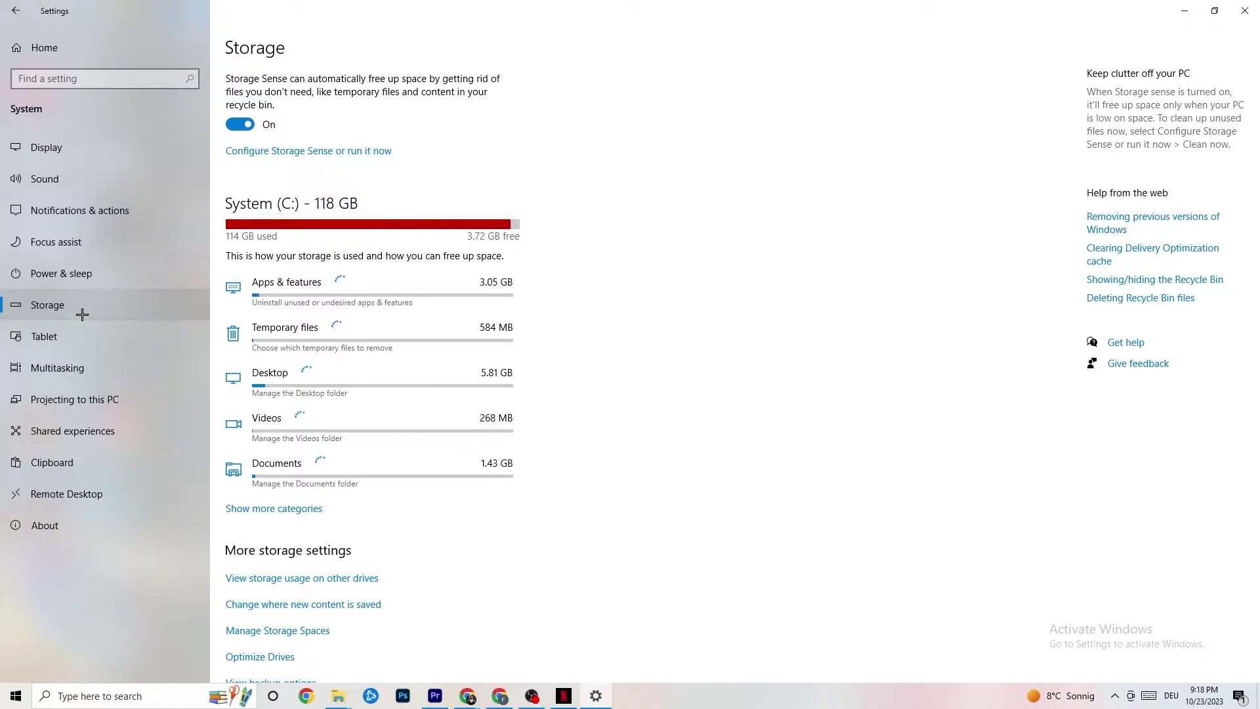
left_click(363, 152)
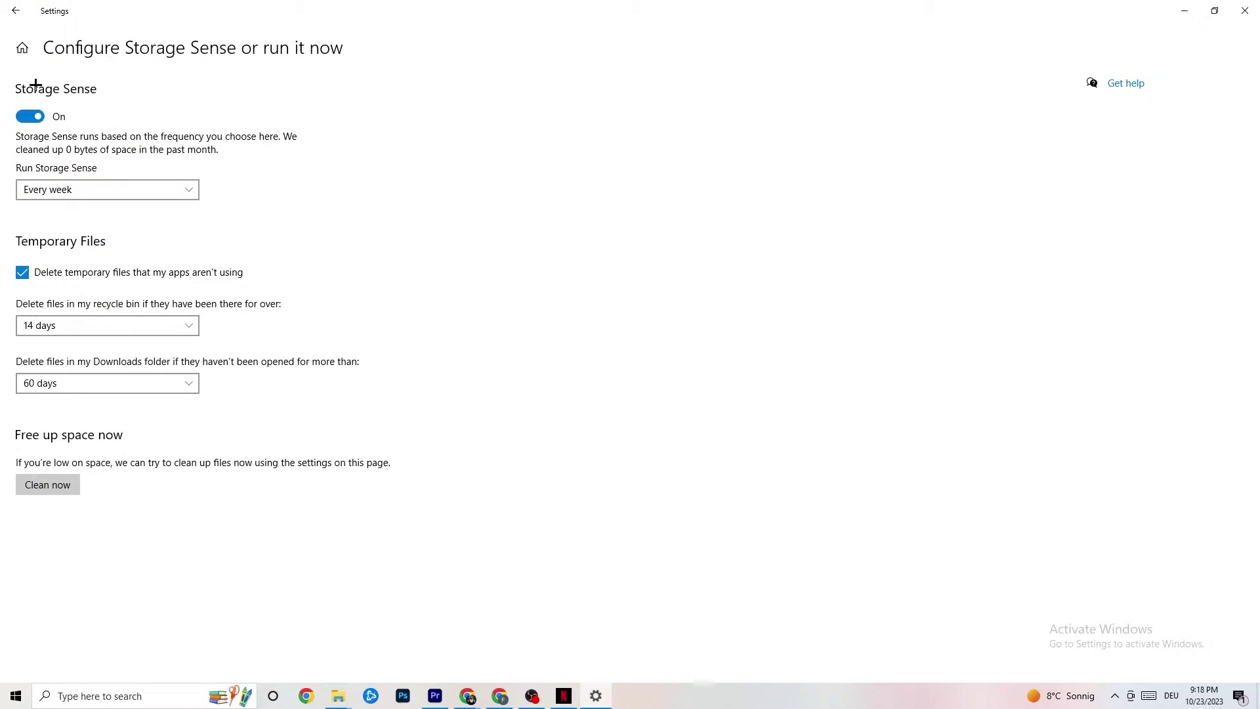
left_click(130, 329)
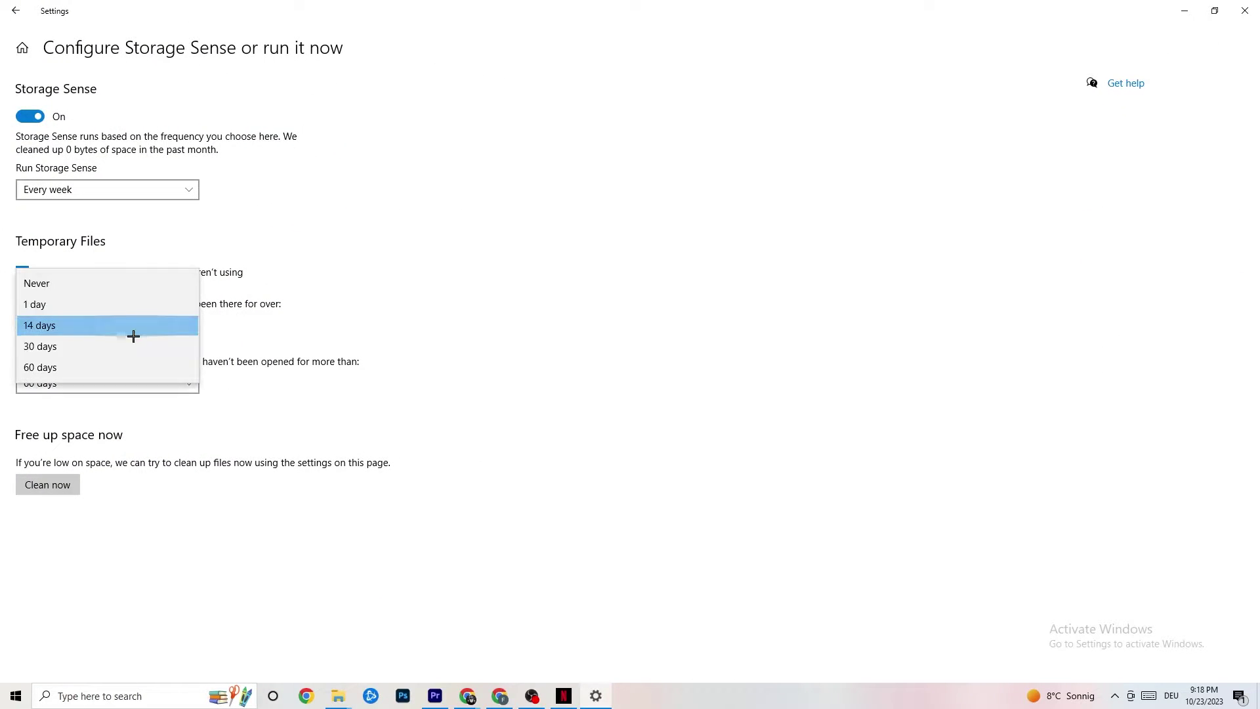
left_click(230, 309)
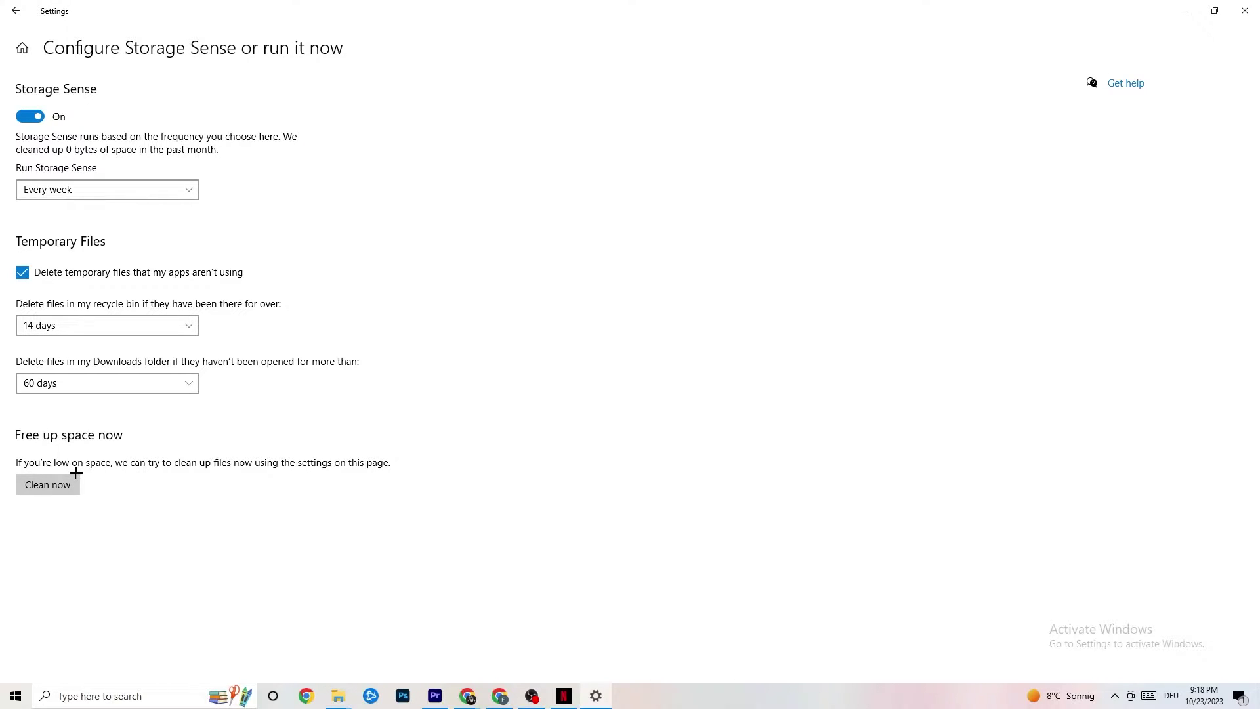
- Open the additional power settings from Power & sleep, review the available power plans and close Power Options
left_click(12, 7)
left_click(290, 207)
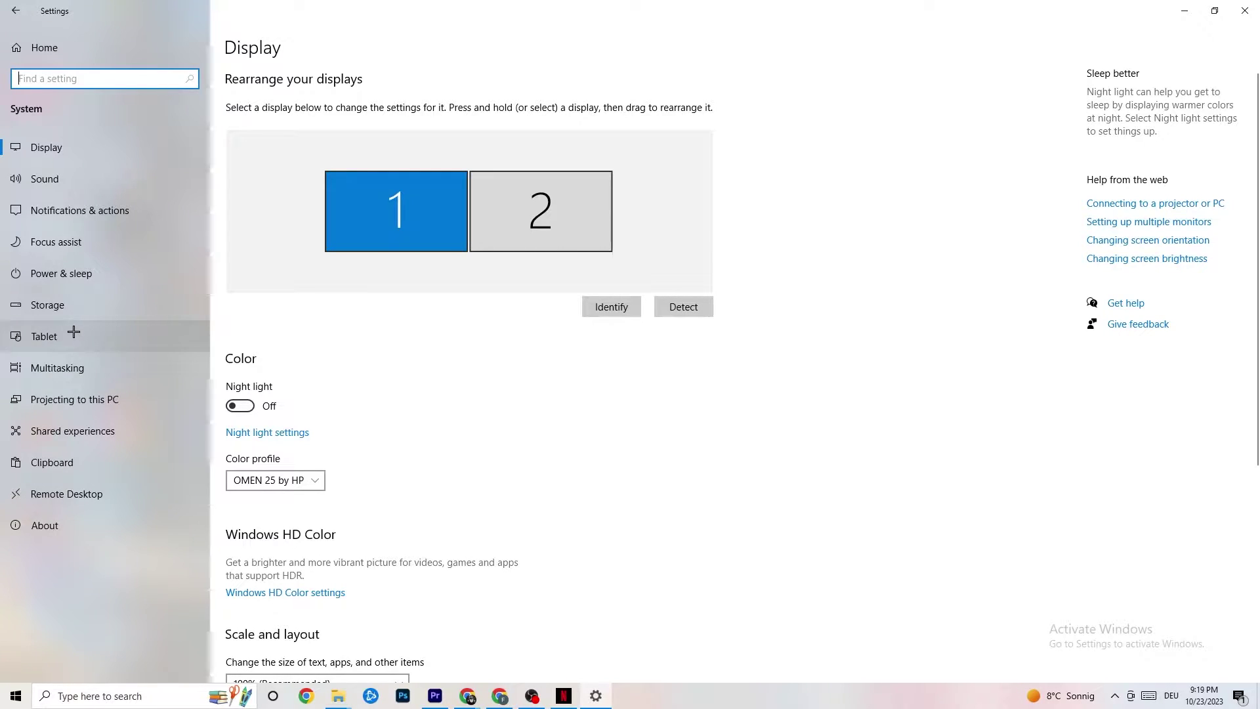
left_click(43, 269)
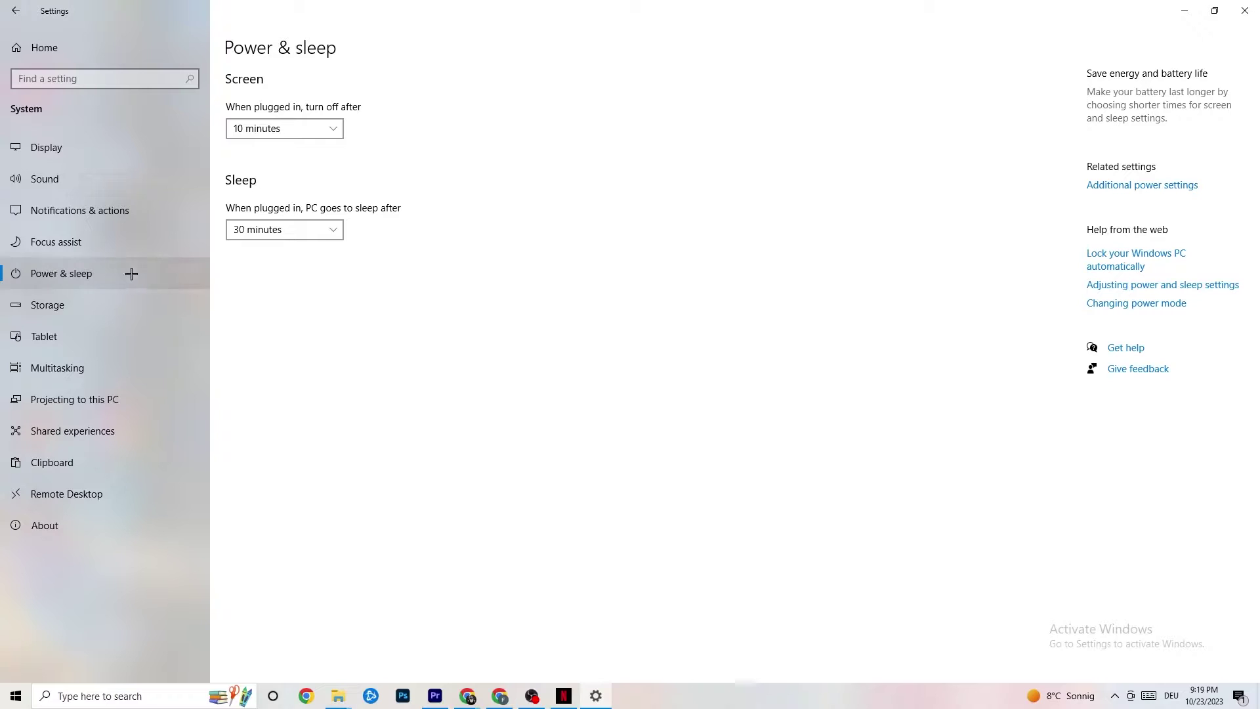
left_click(1136, 186)
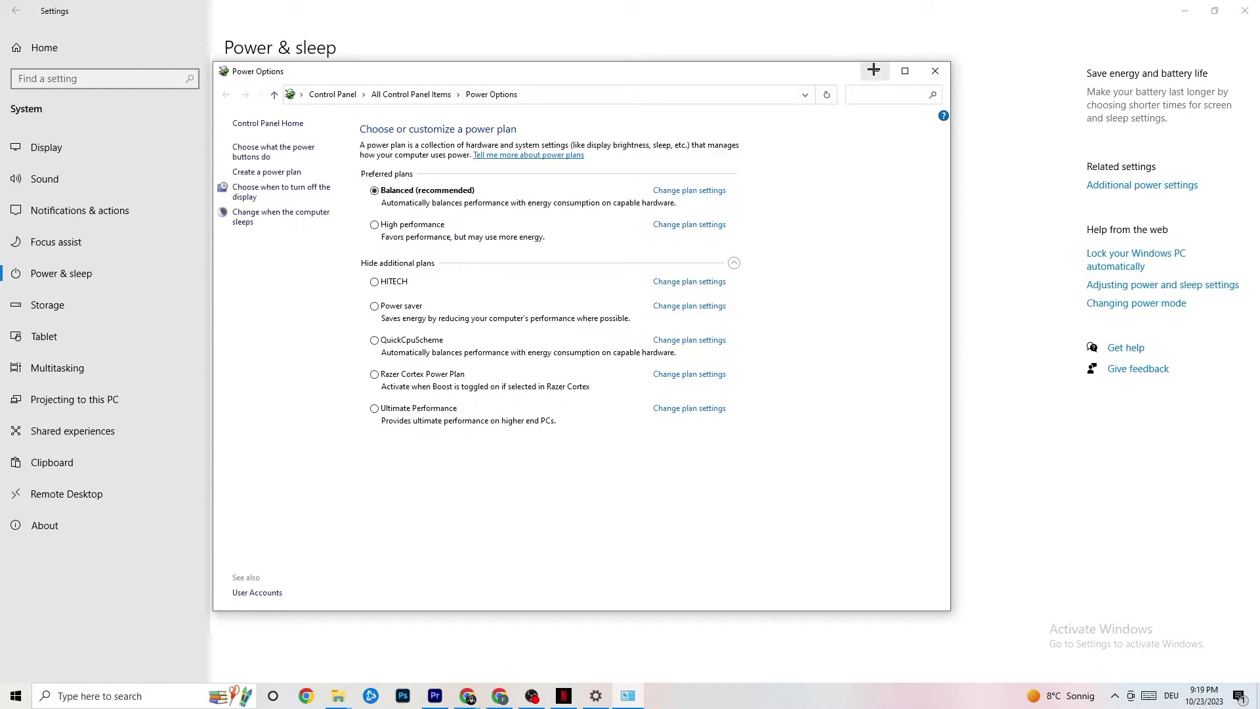
left_click(937, 72)
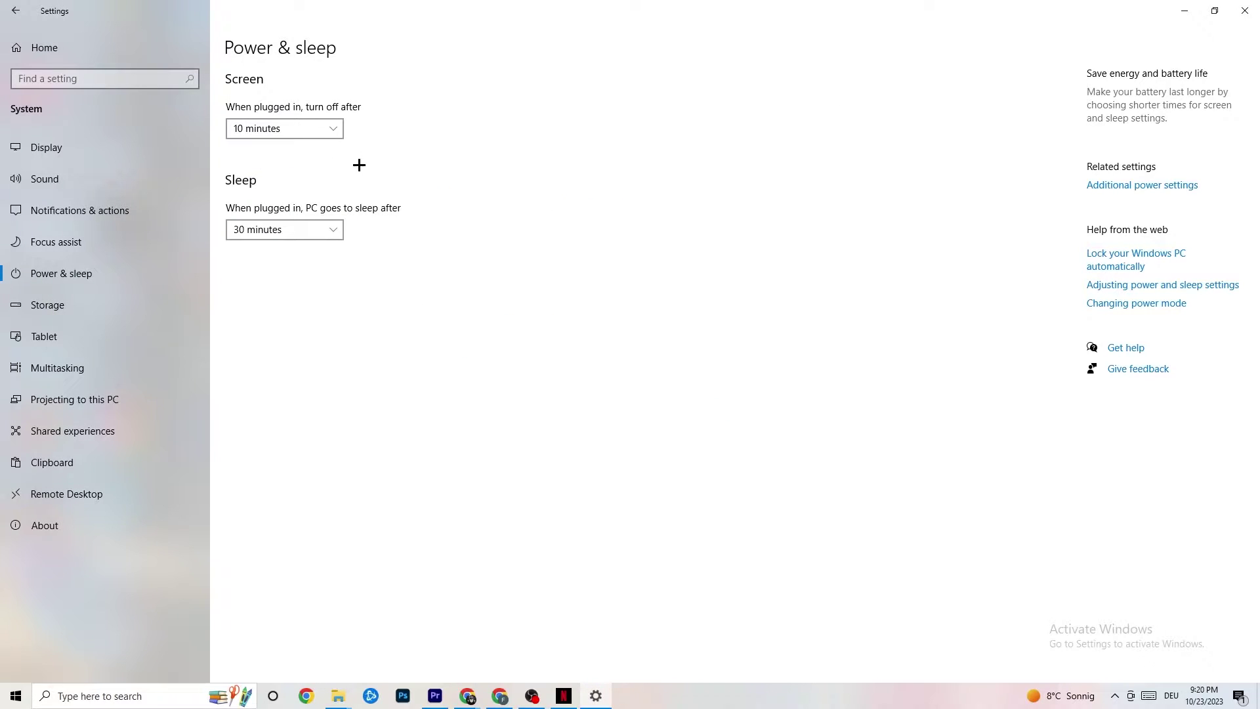
- Open the gaming settings, review the Xbox Game Bar options and toggle Game Bar on and back off
left_click(21, 9)
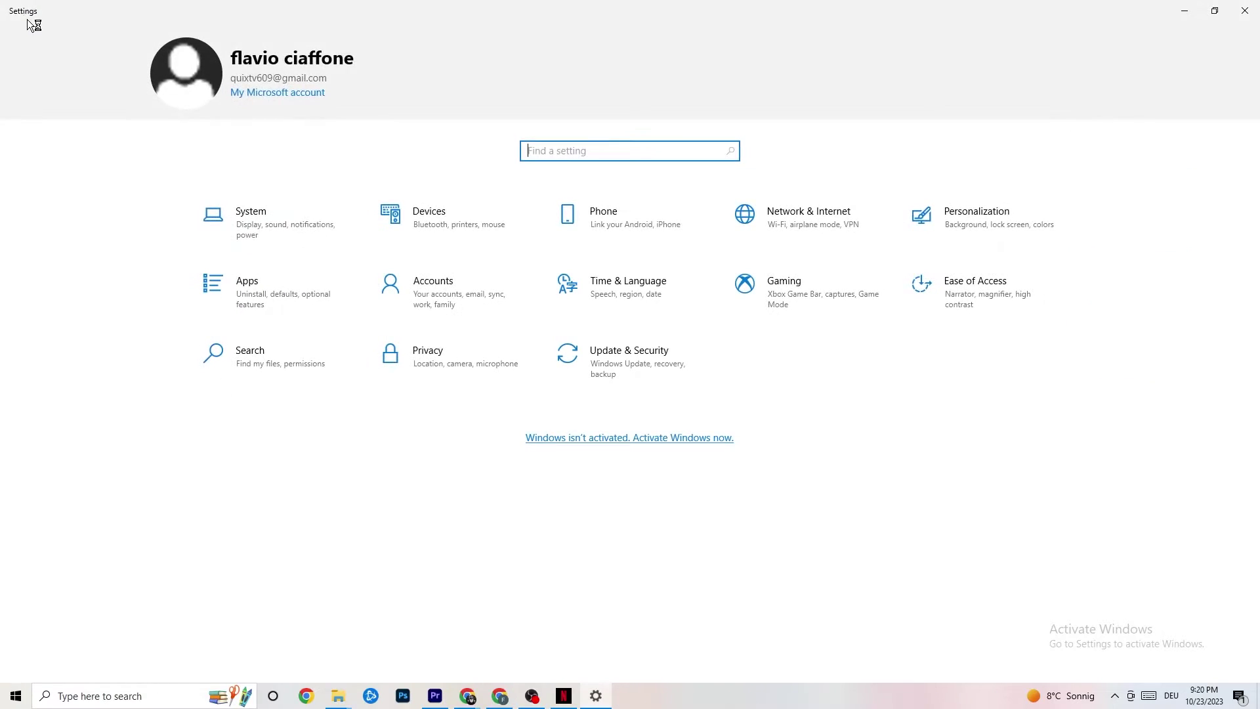
left_click(800, 308)
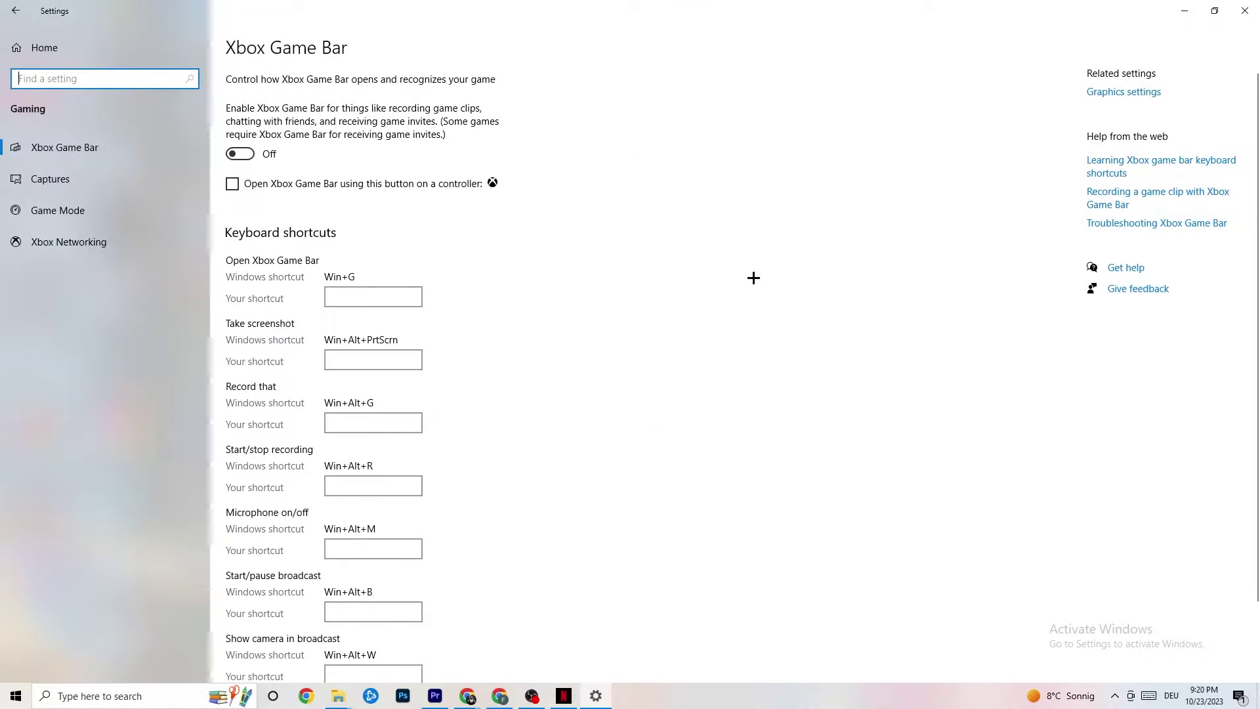
scroll(434, 262, "down", 2)
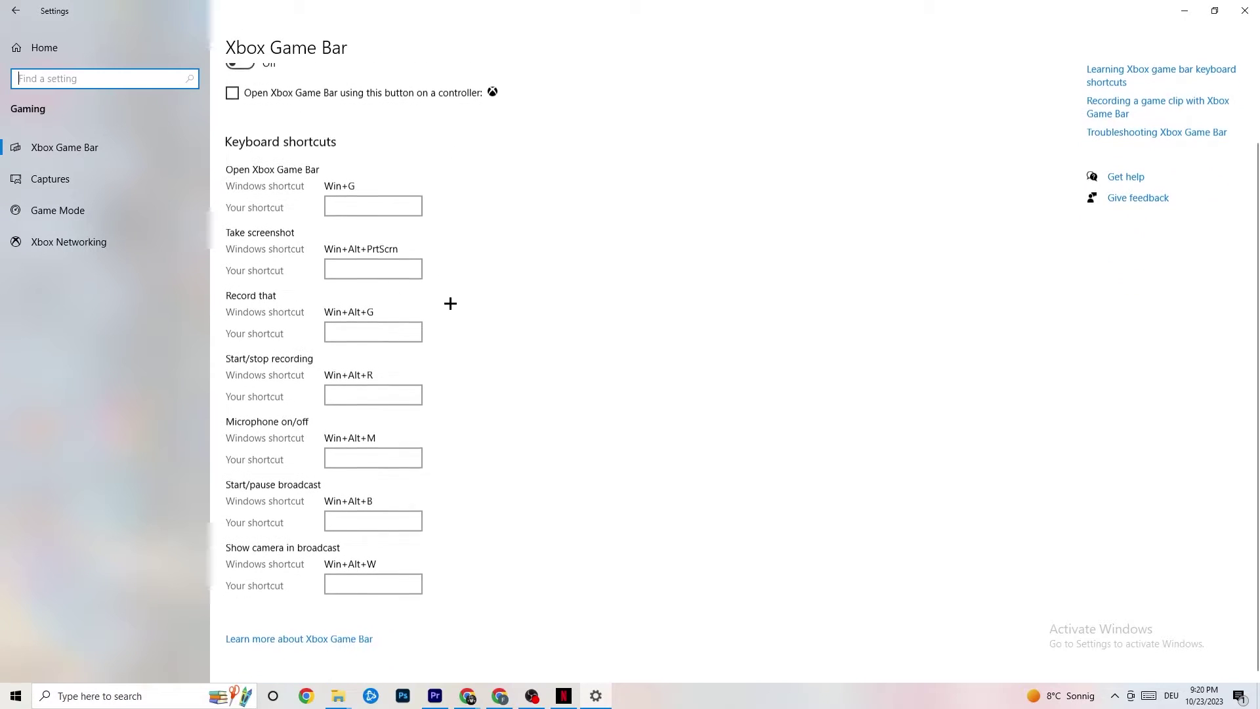
scroll(394, 315, "up", 2)
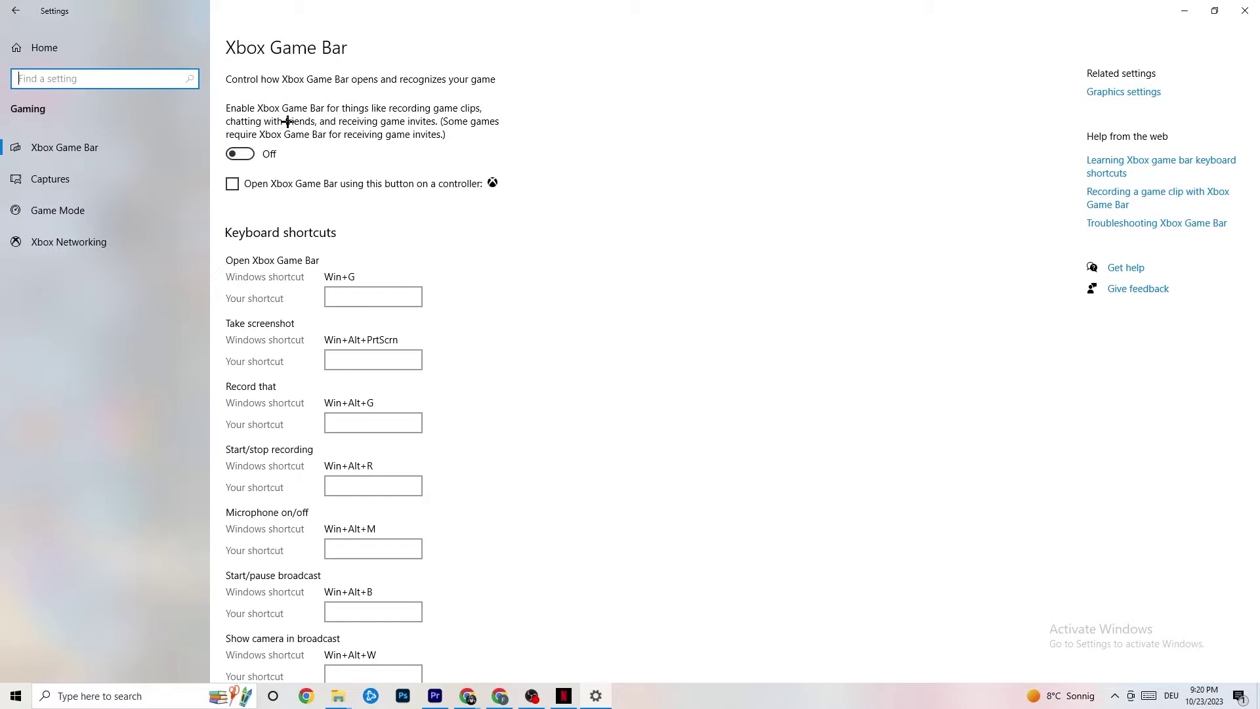
left_click(270, 155)
left_click(272, 156)
- Review the game recording settings under Captures and the Game Mode setting
left_click(104, 174)
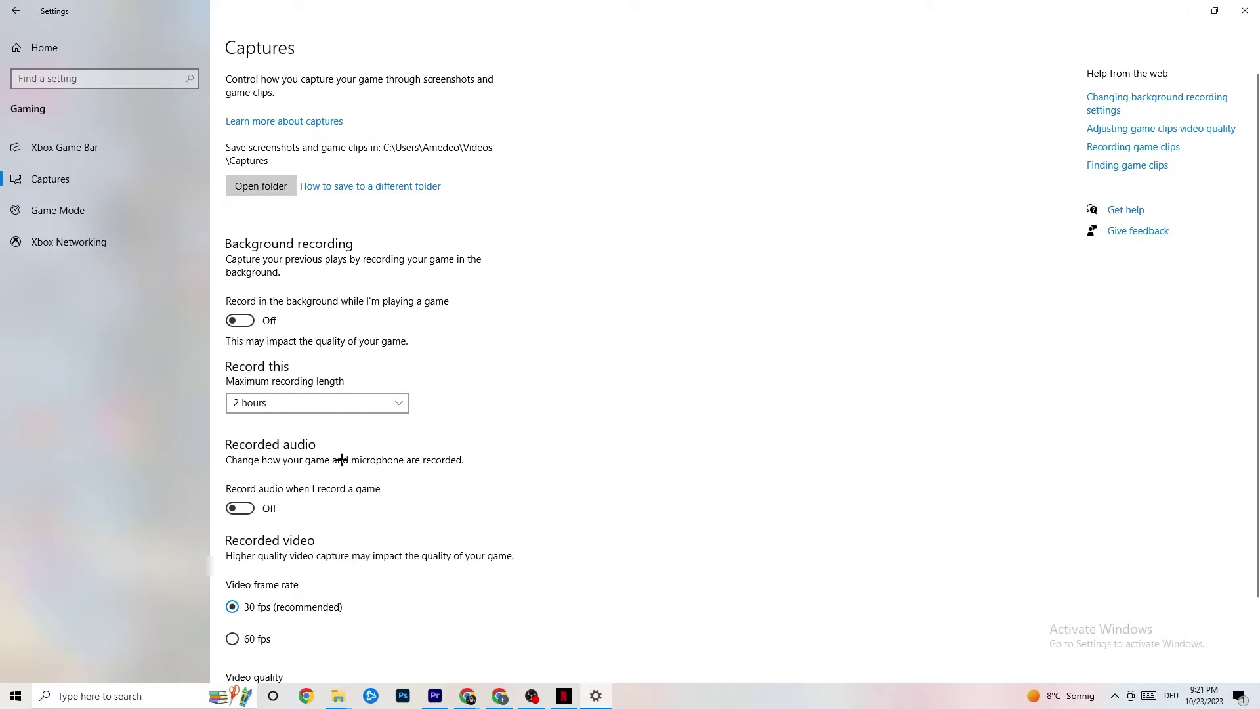
scroll(340, 458, "down", 2)
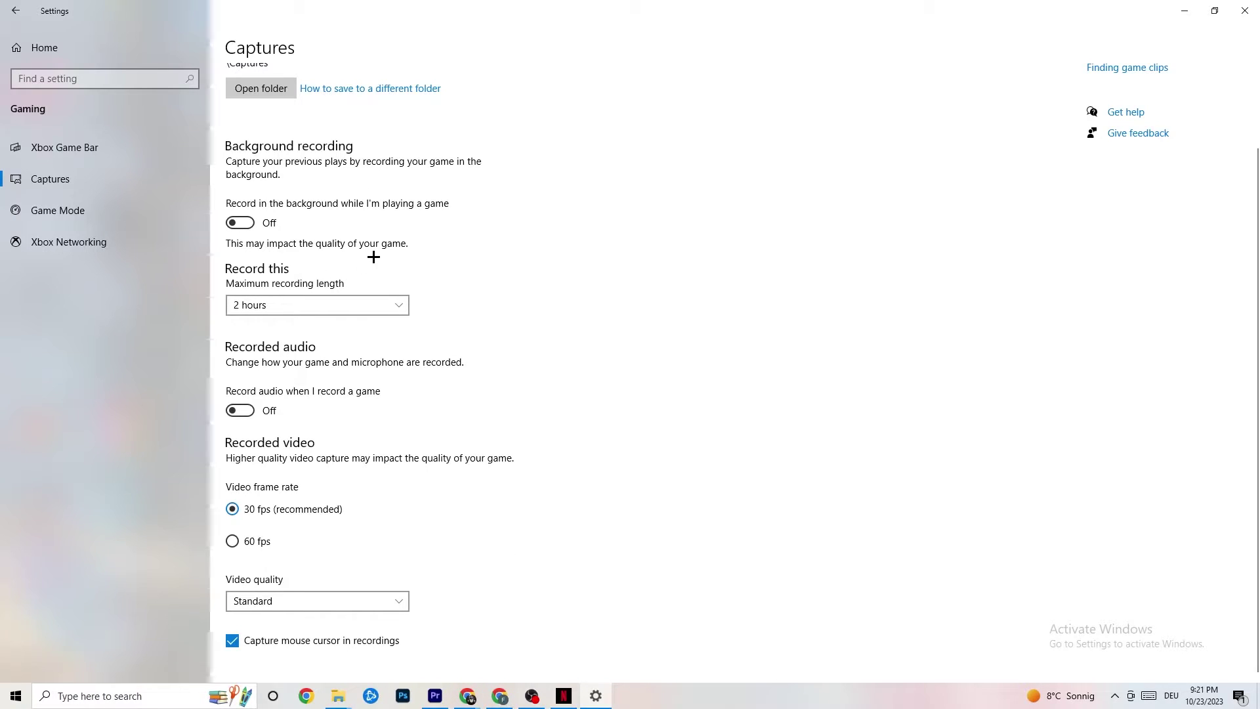
left_click(97, 216)
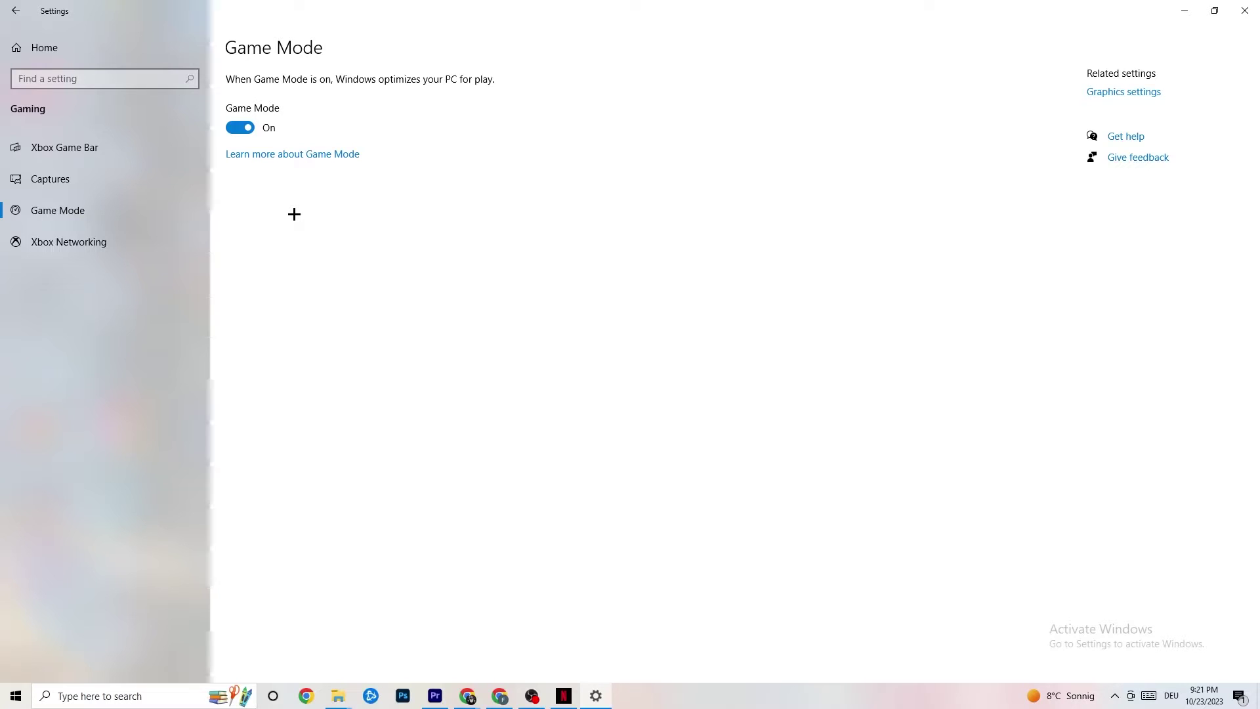
- Check the Windows Update status and the Troubleshoot page under Update & Security, and close Settings
left_click(20, 10)
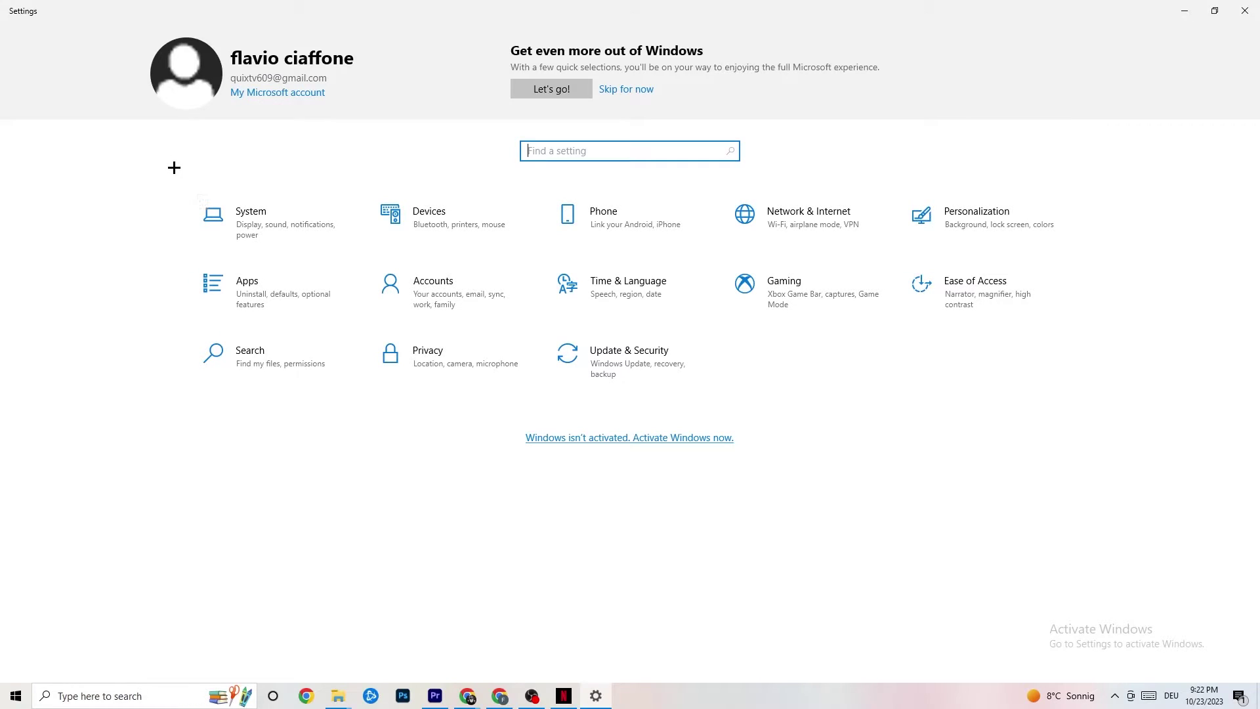
left_click(650, 372)
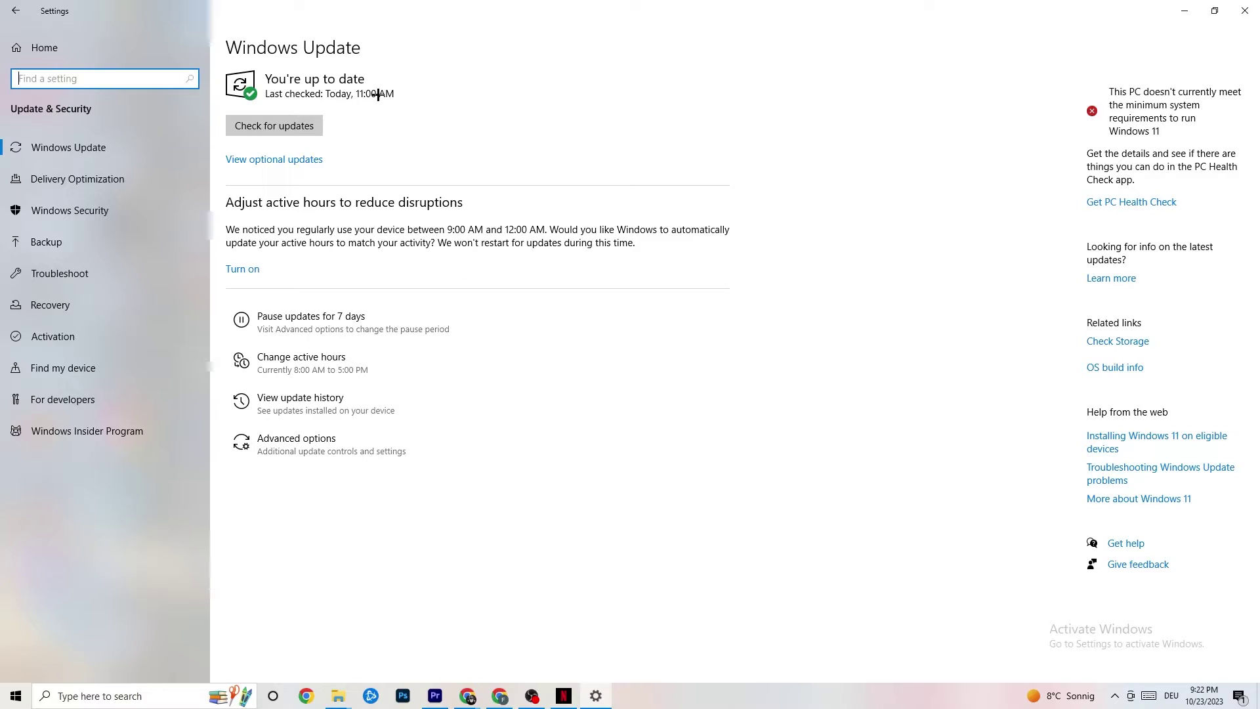
left_click(412, 142)
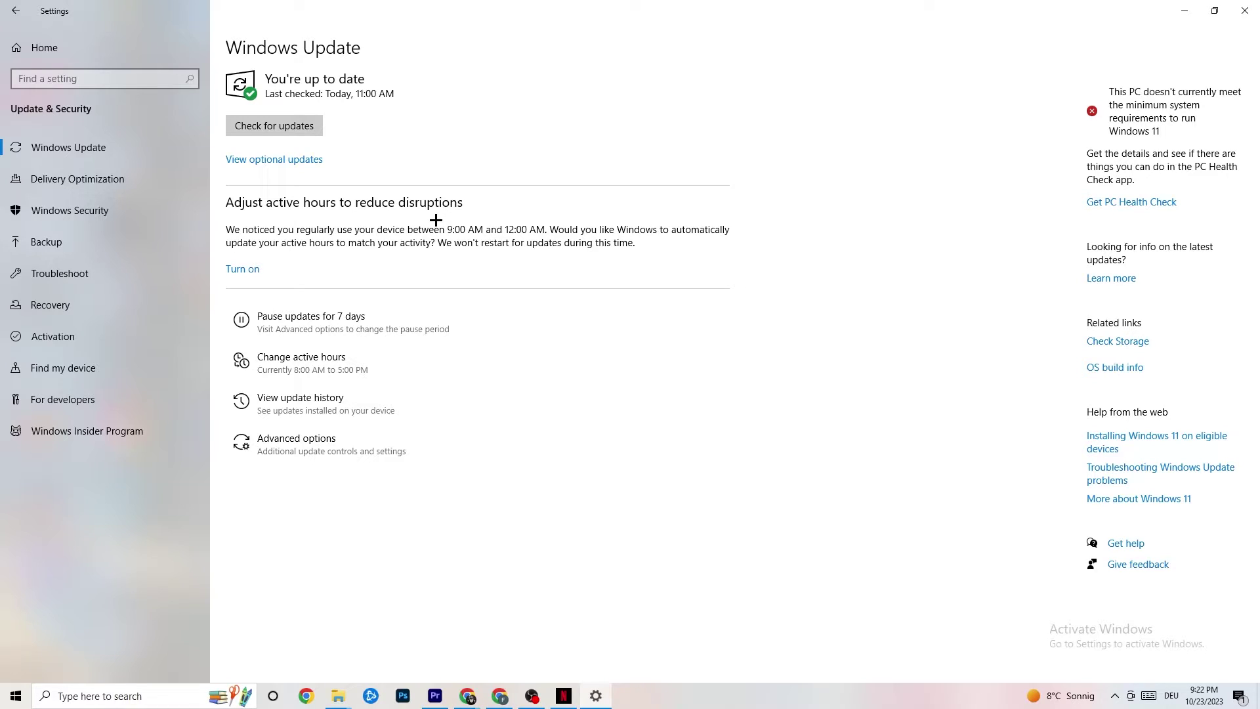
left_click(100, 274)
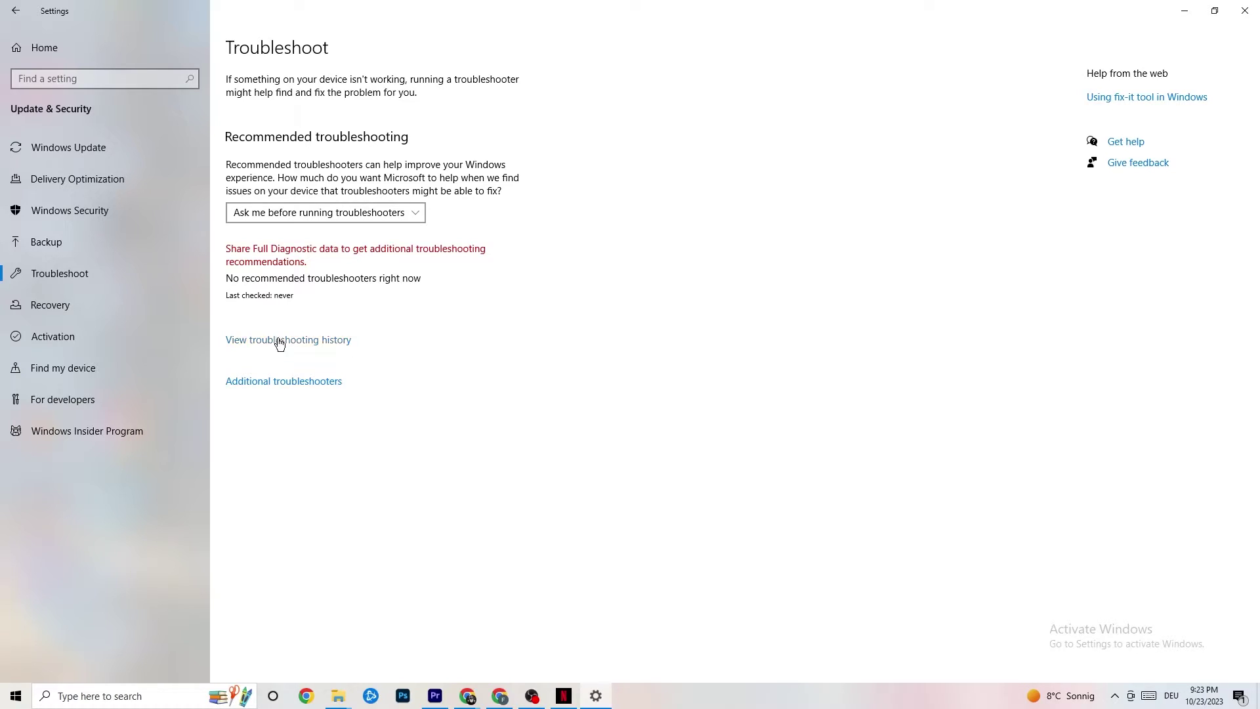
left_click(1240, 3)
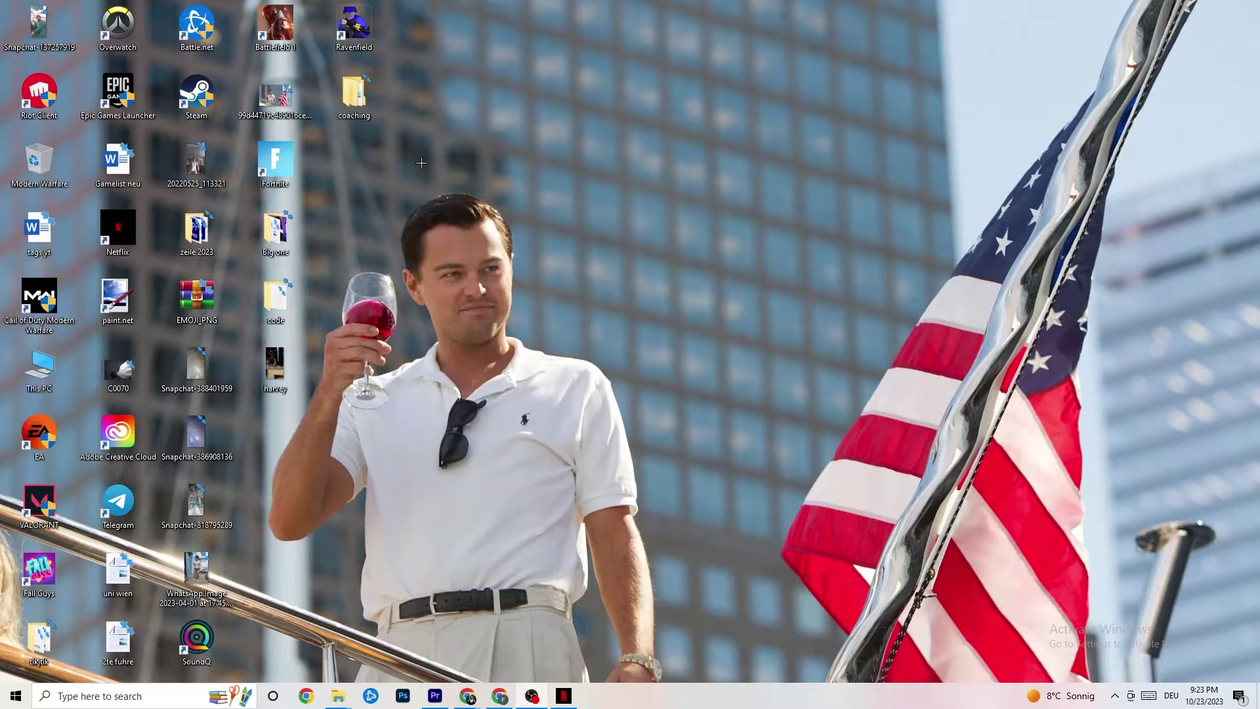
- Move the Steam shortcut to an empty area of the desktop and view the actions available for it
left_click_drag(200, 97, 725, 219)
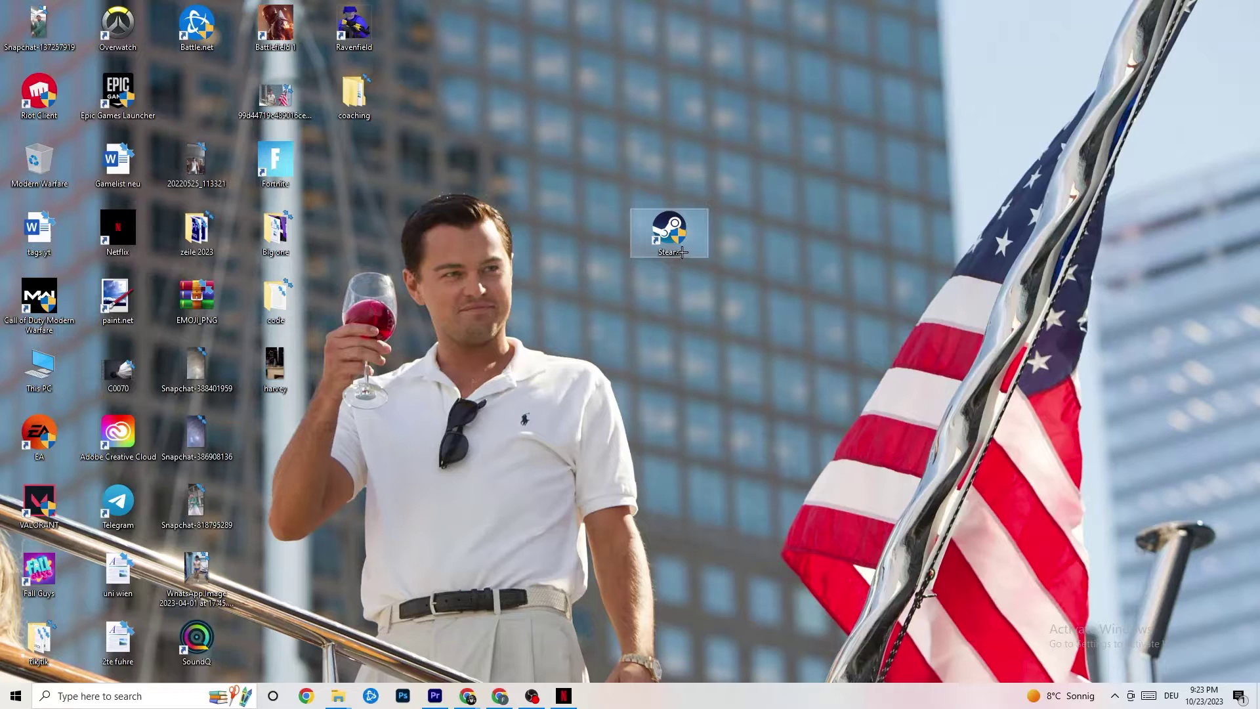
right_click(668, 238)
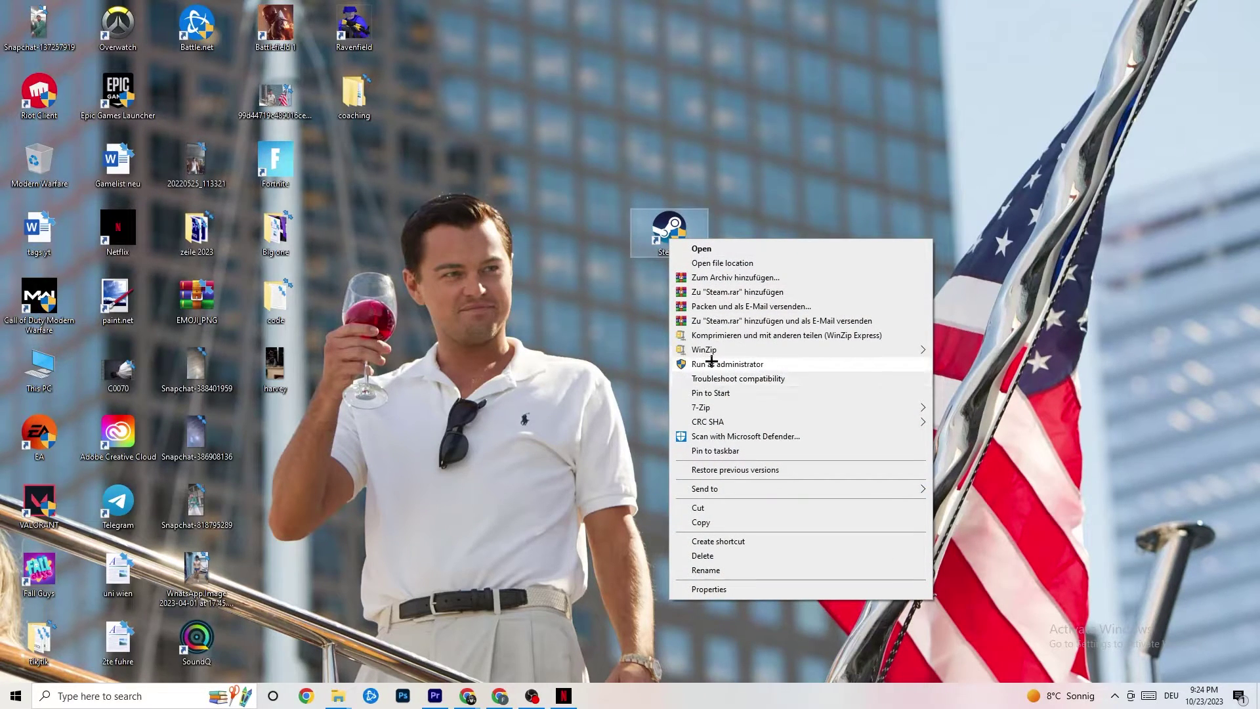
left_click(536, 327)
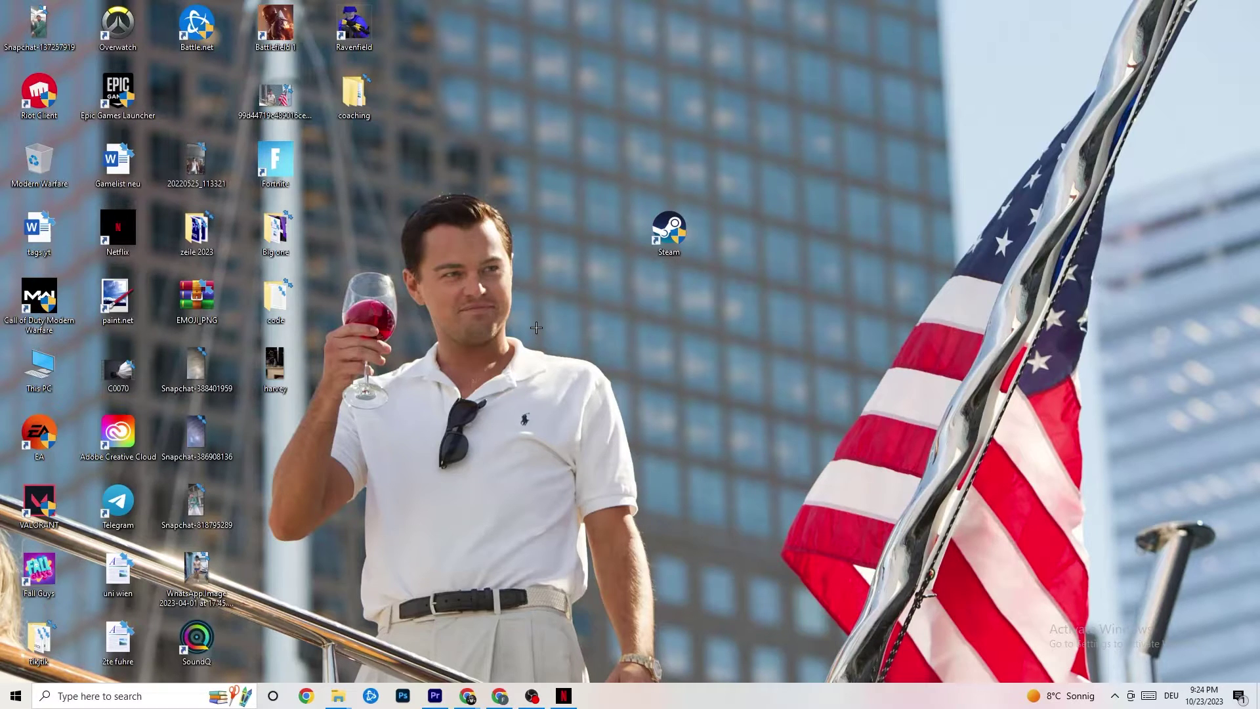
- Move the Steam shortcut a little across the desktop, open its Properties and reposition the properties window
left_click_drag(643, 251, 564, 252)
right_click(581, 237)
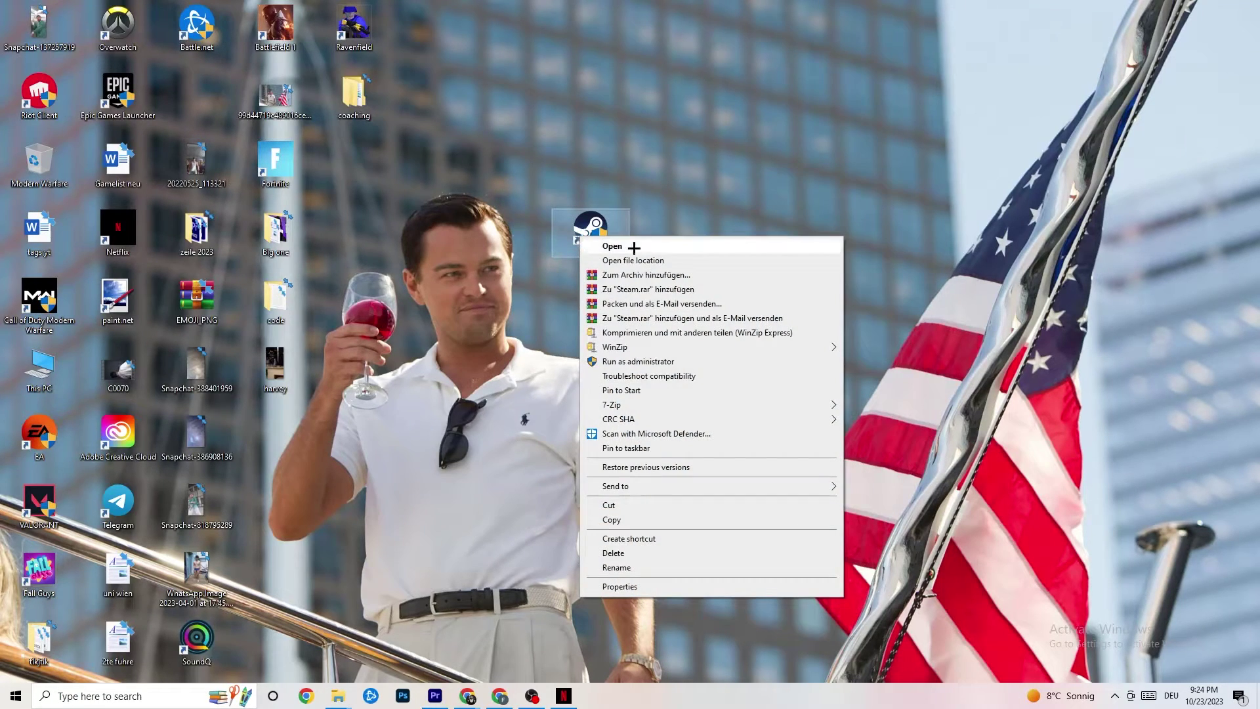
left_click(642, 586)
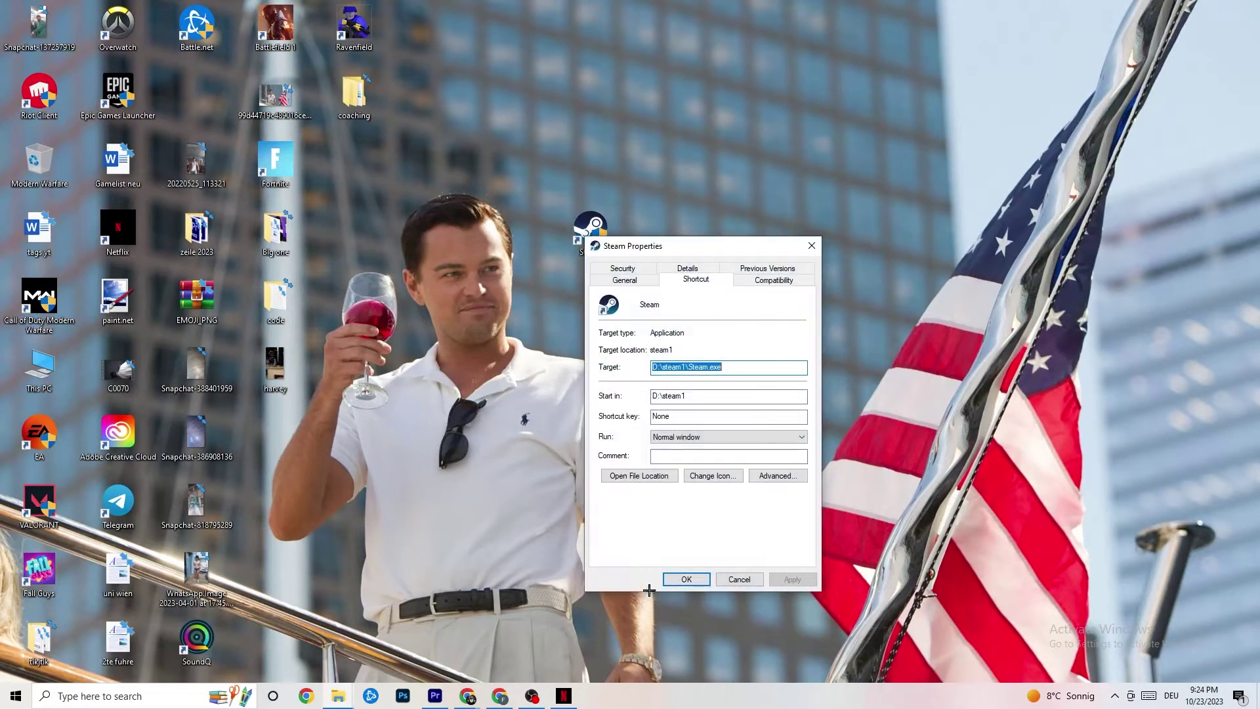
left_click_drag(688, 250, 507, 70)
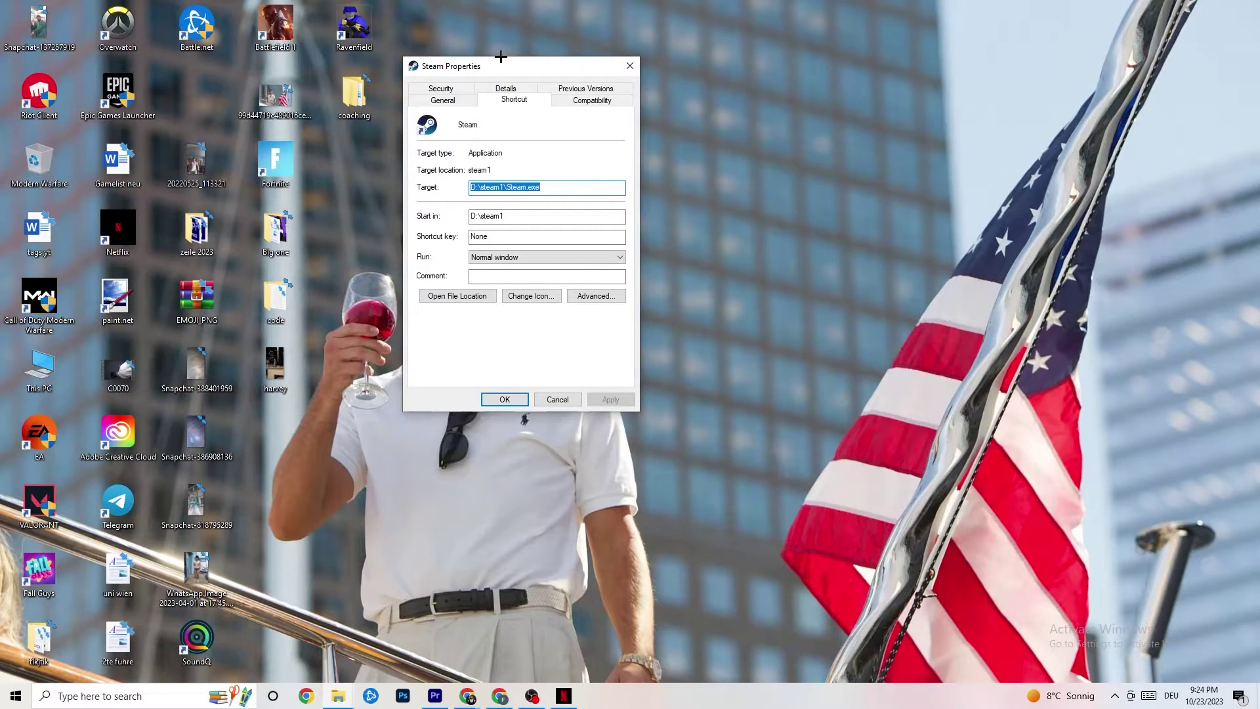
- Review the Steam shortcut's compatibility settings and available Windows compatibility modes, keep Windows 8 and confirm the properties
left_click(575, 100)
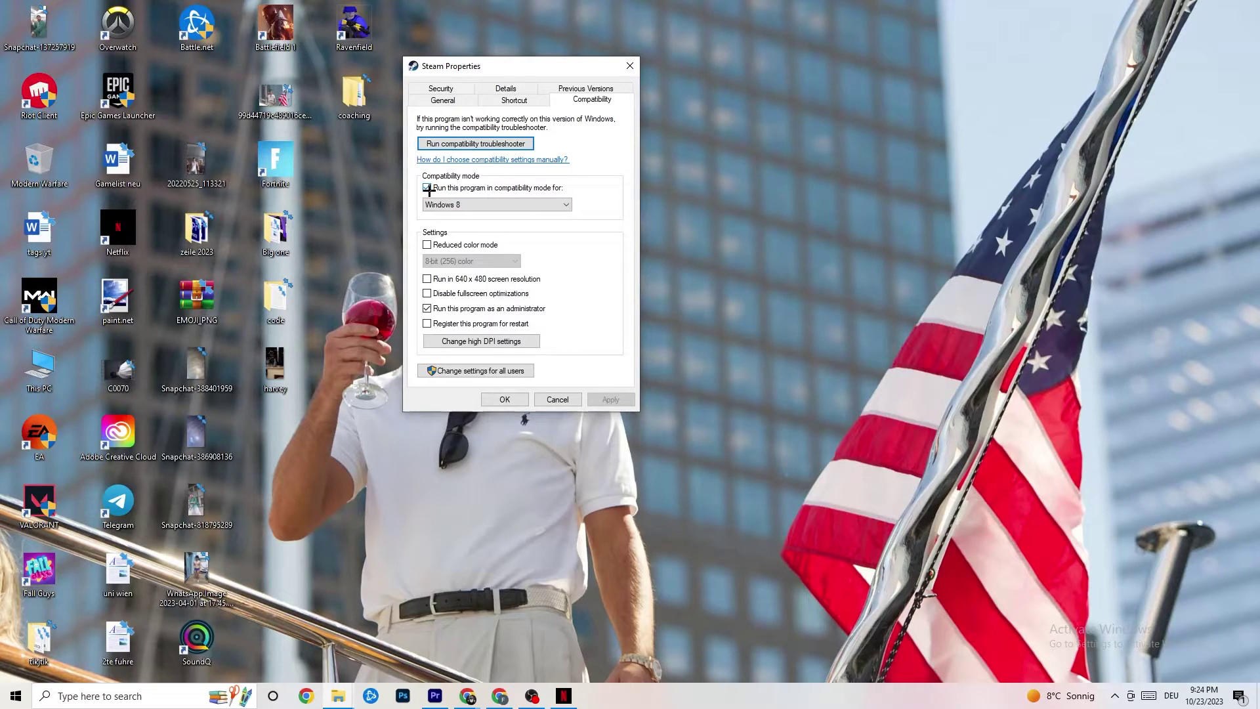
left_click(542, 204)
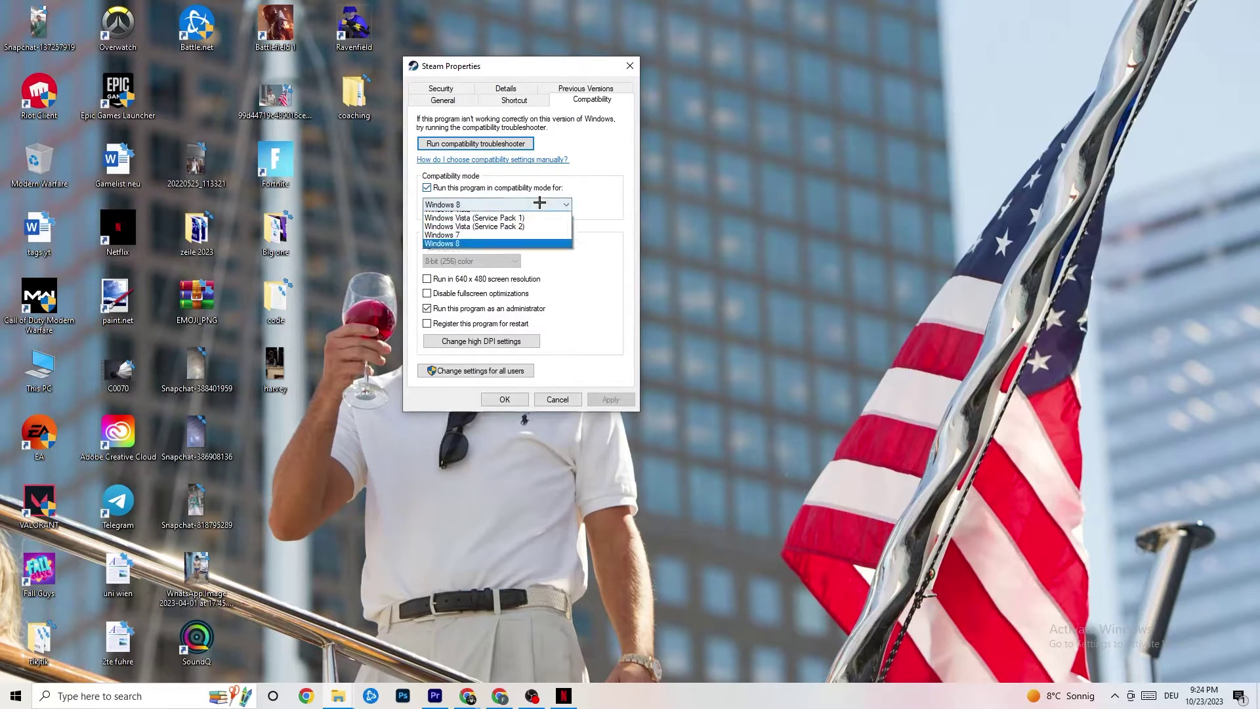
left_click(573, 187)
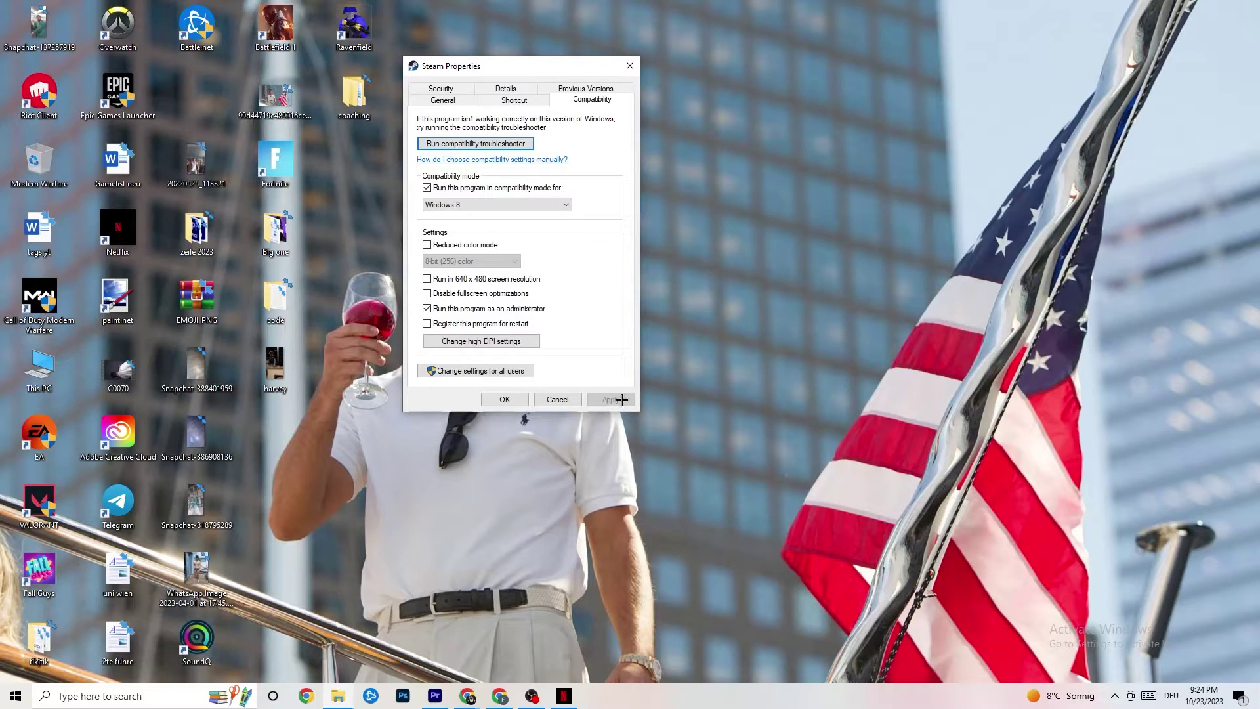
left_click(494, 398)
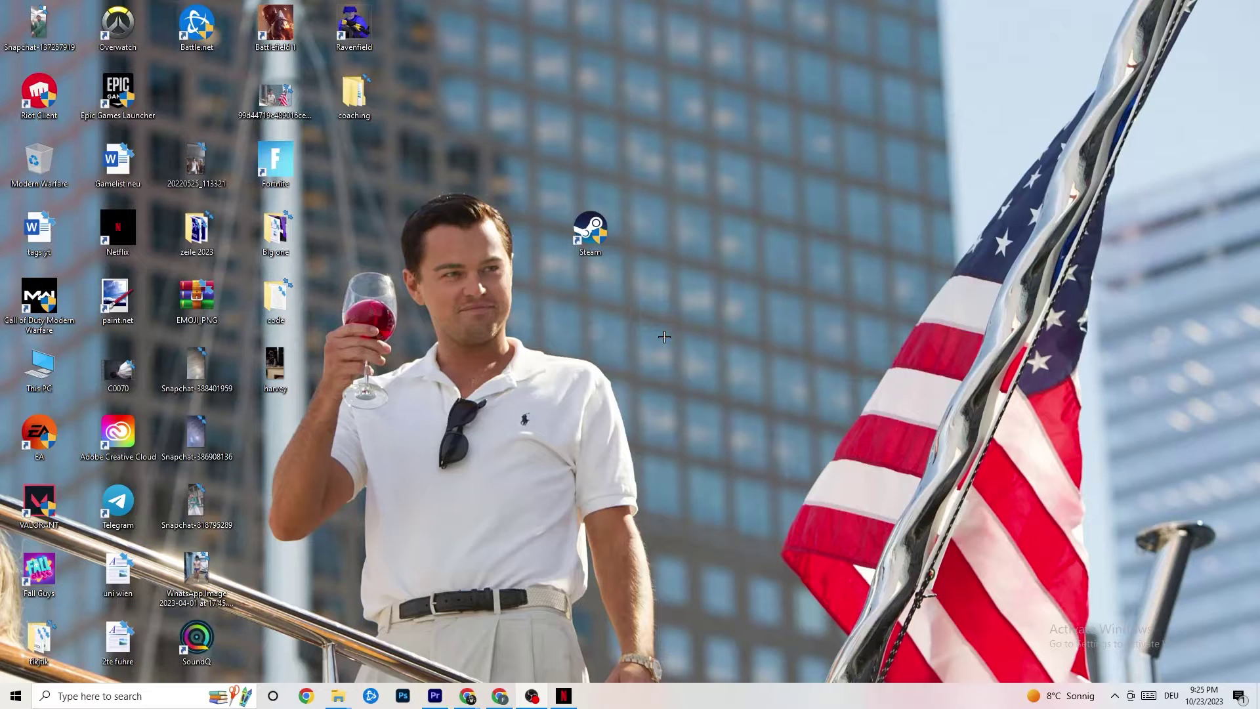
right_click(609, 248)
right_click(631, 135)
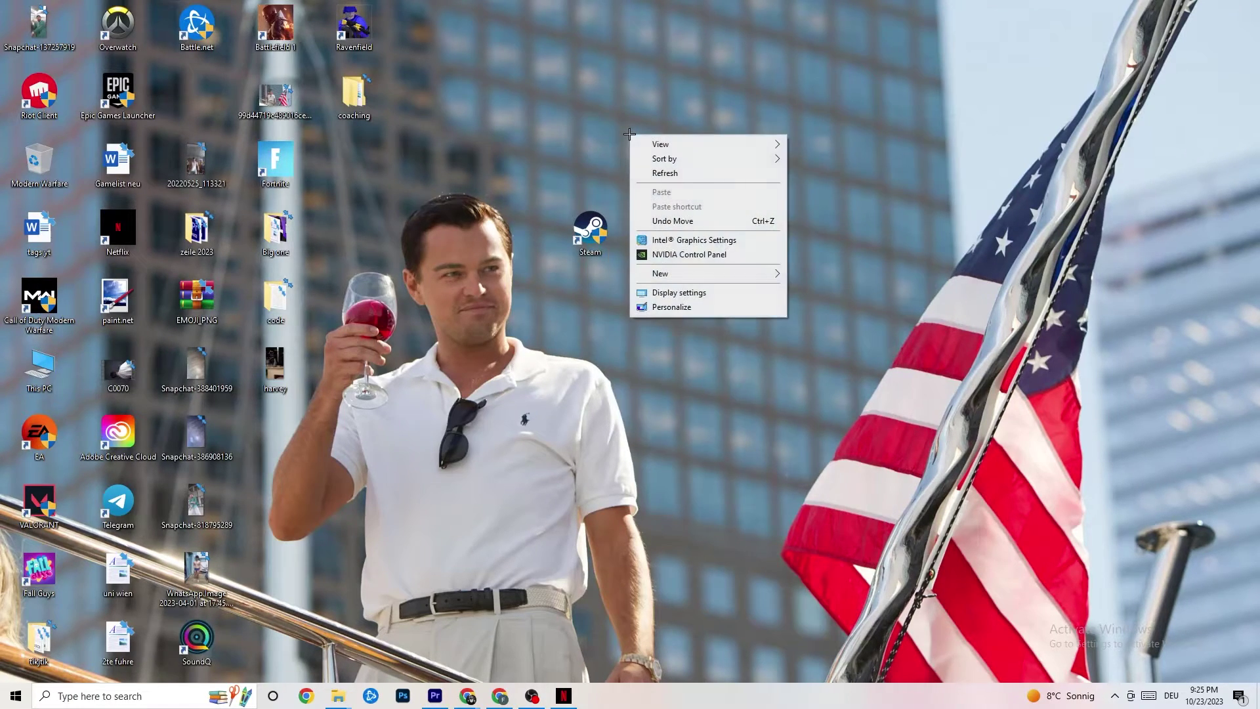
left_click(348, 440)
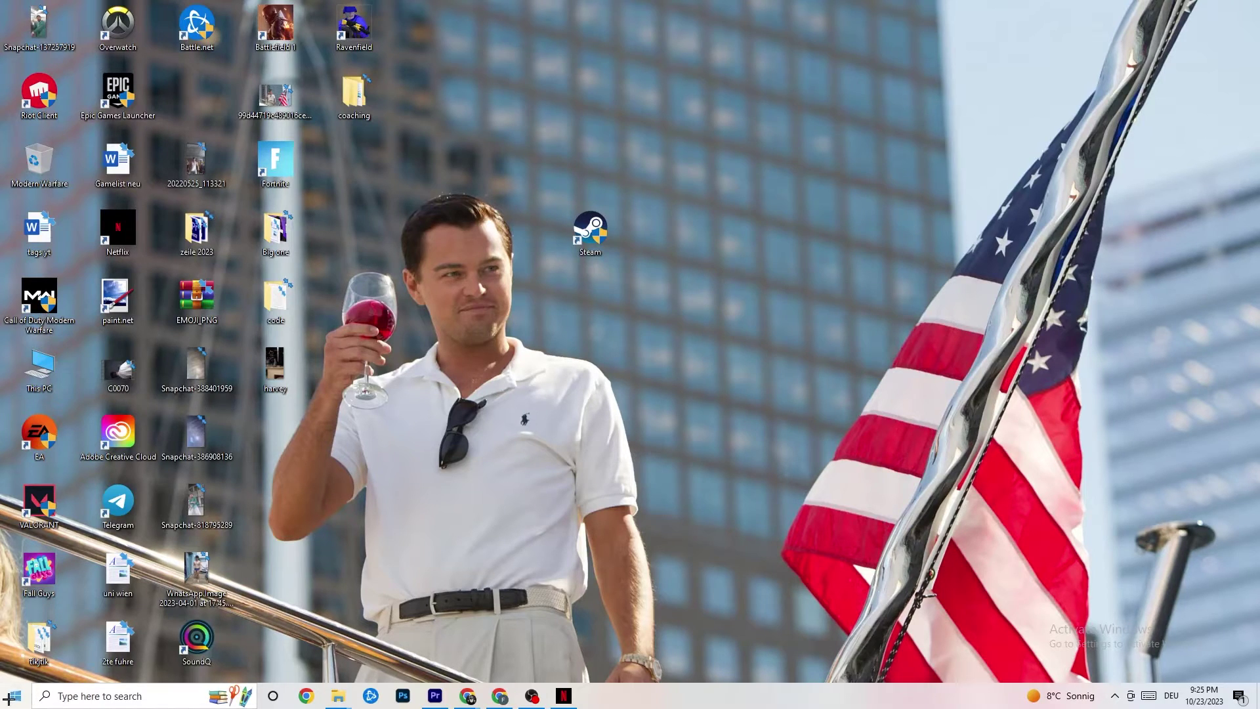
left_click(609, 231)
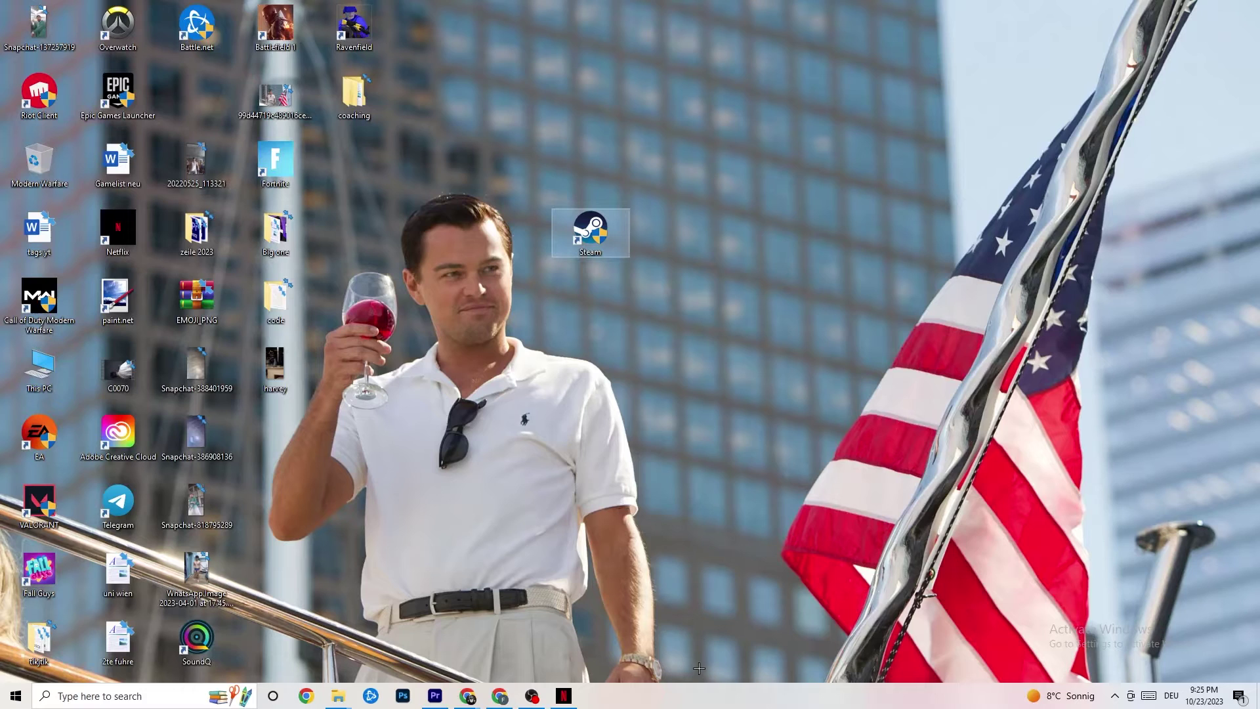
- Open Task Manager and maximize its window to show the running processes
right_click(699, 705)
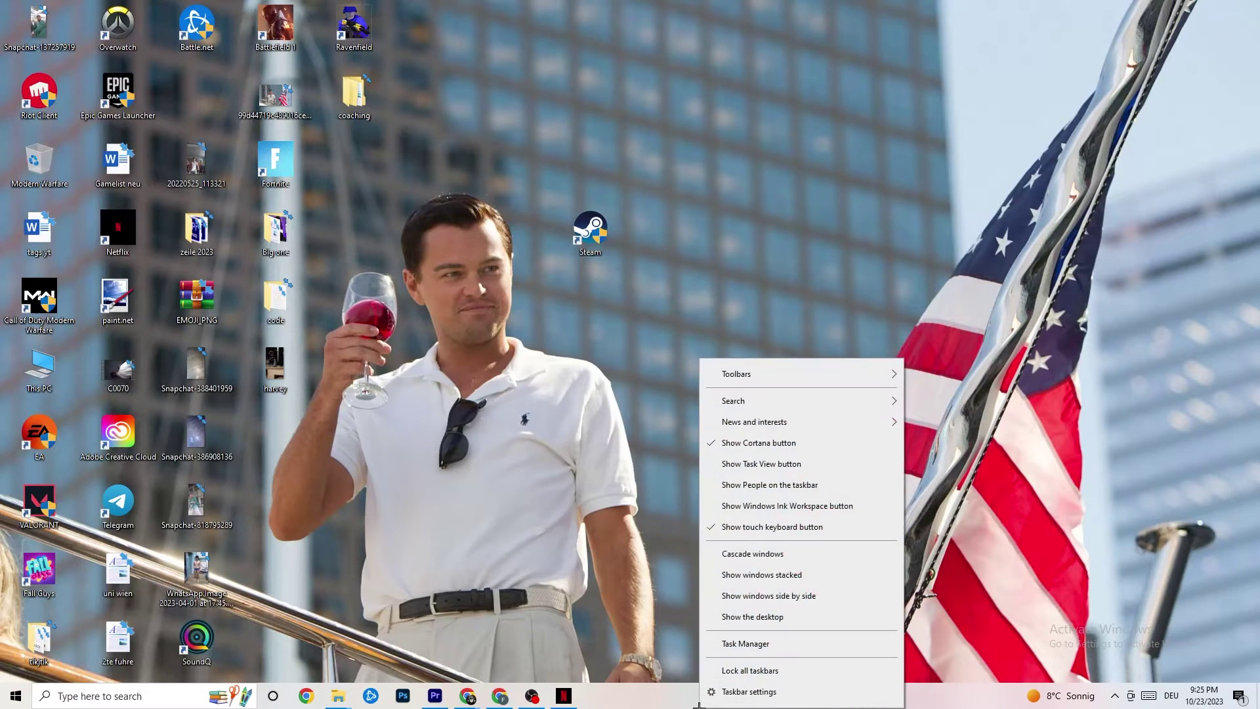
left_click(773, 649)
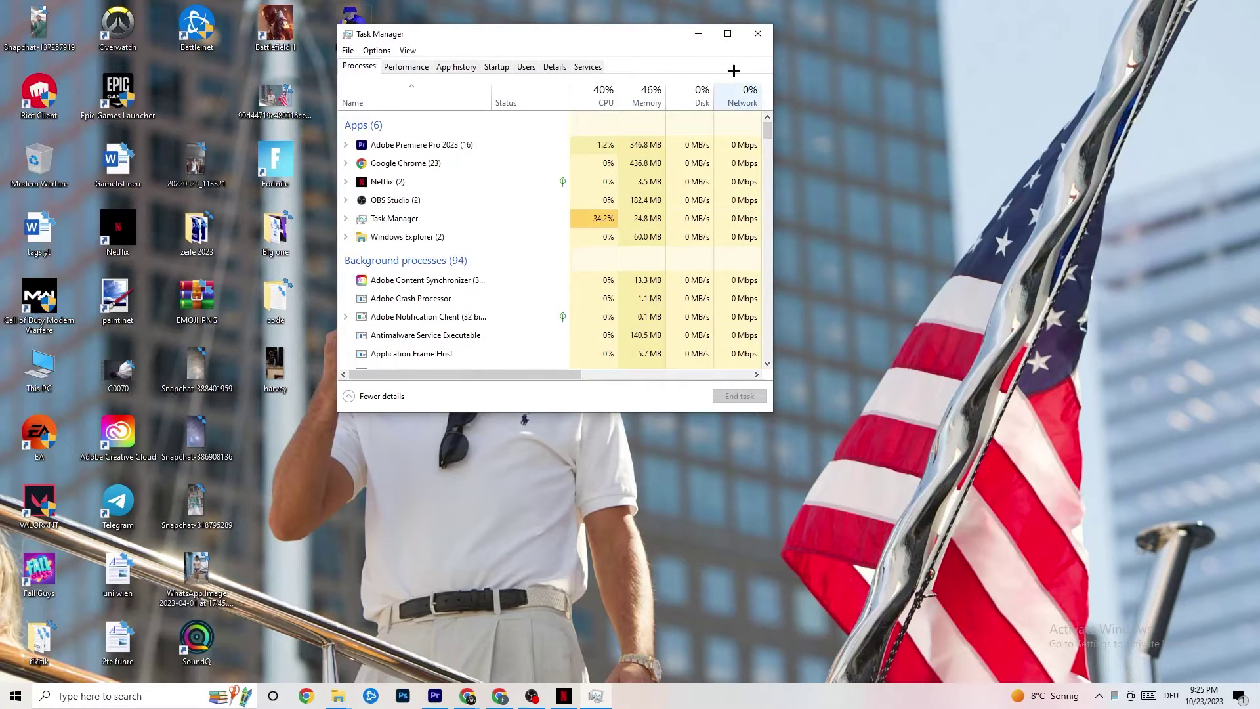
double_click(728, 36)
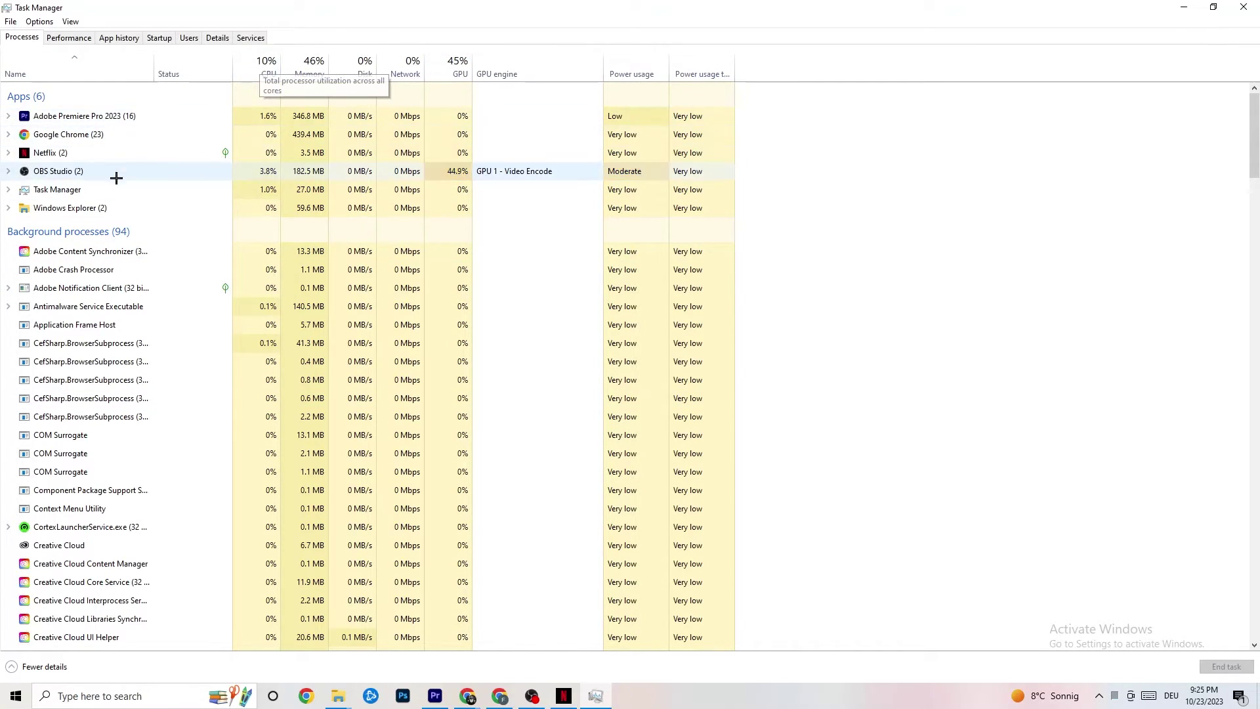
- Check the actions available for the Windows Explorer process and for the Pivot Software entry among the startup apps
right_click(84, 209)
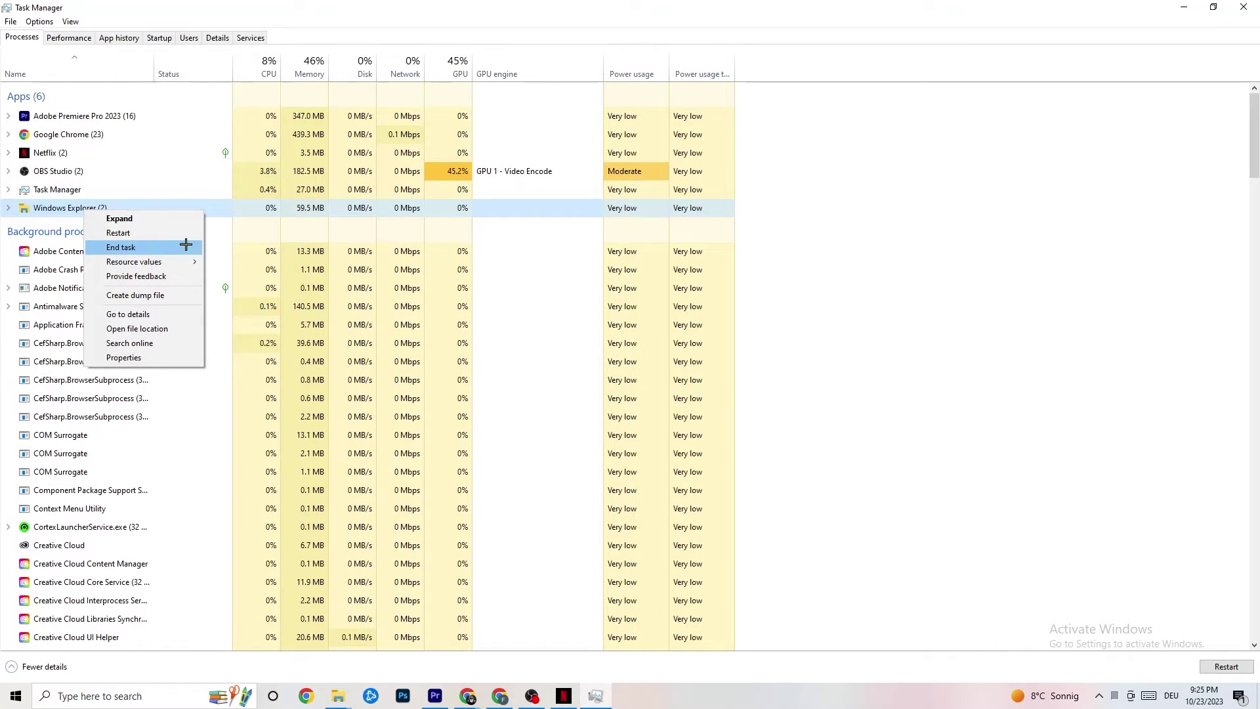
left_click(938, 184)
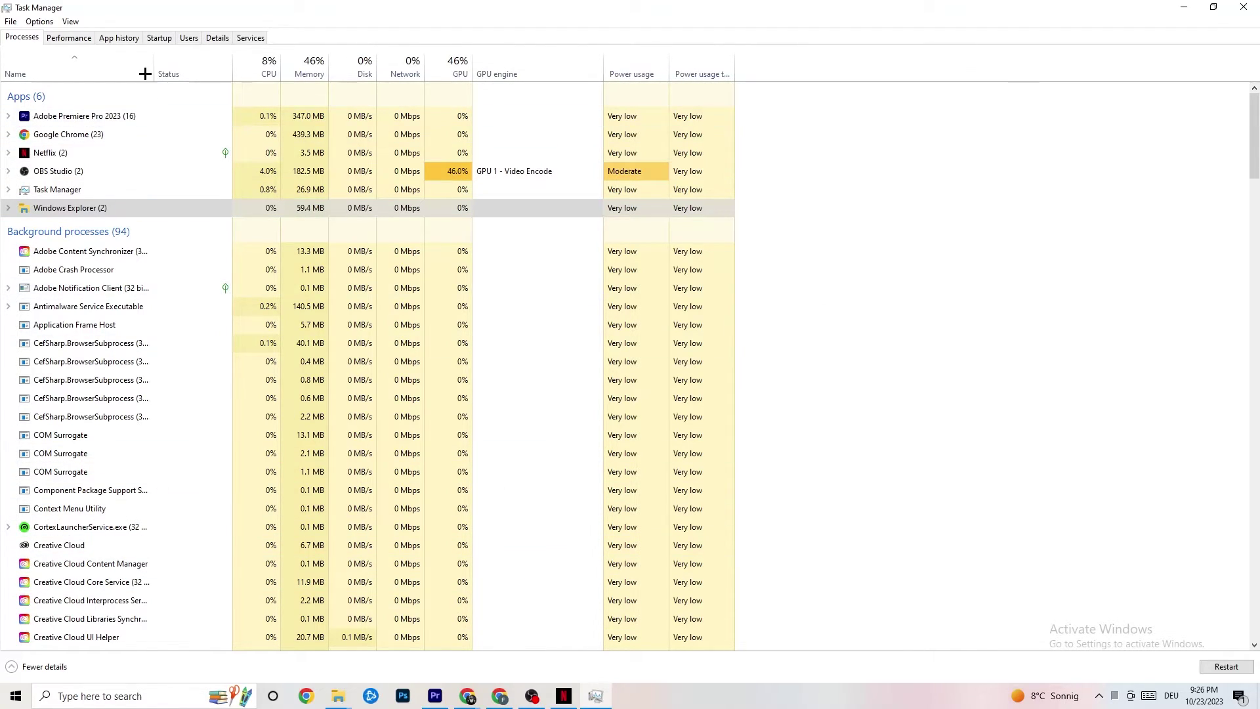
left_click(160, 38)
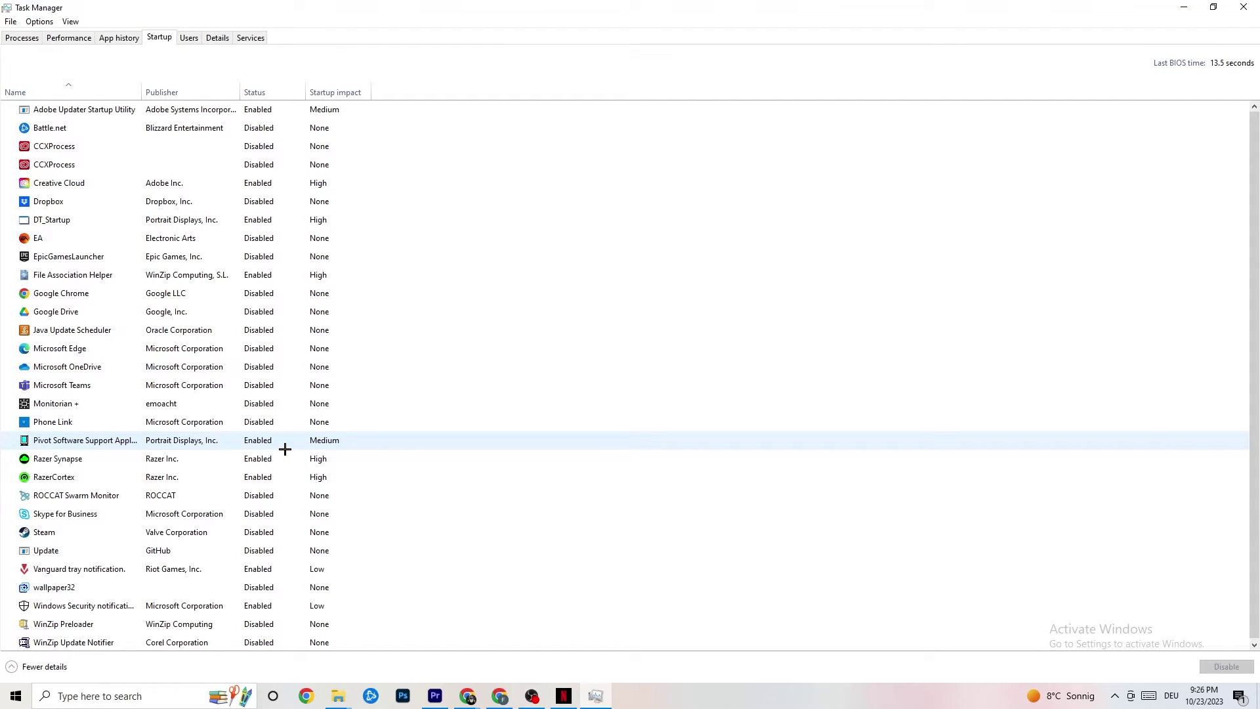
right_click(255, 440)
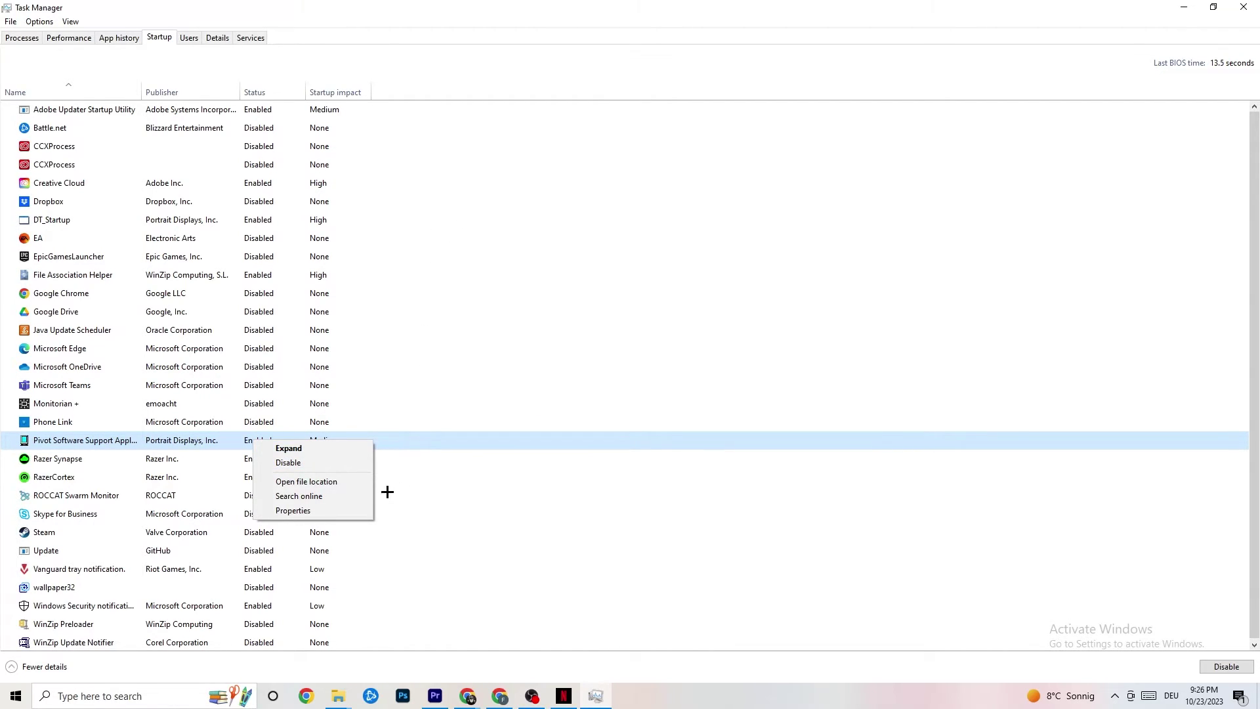
- View the priority options for the Adobe Premiere Pro process in the process details and close Task Manager
left_click(217, 38)
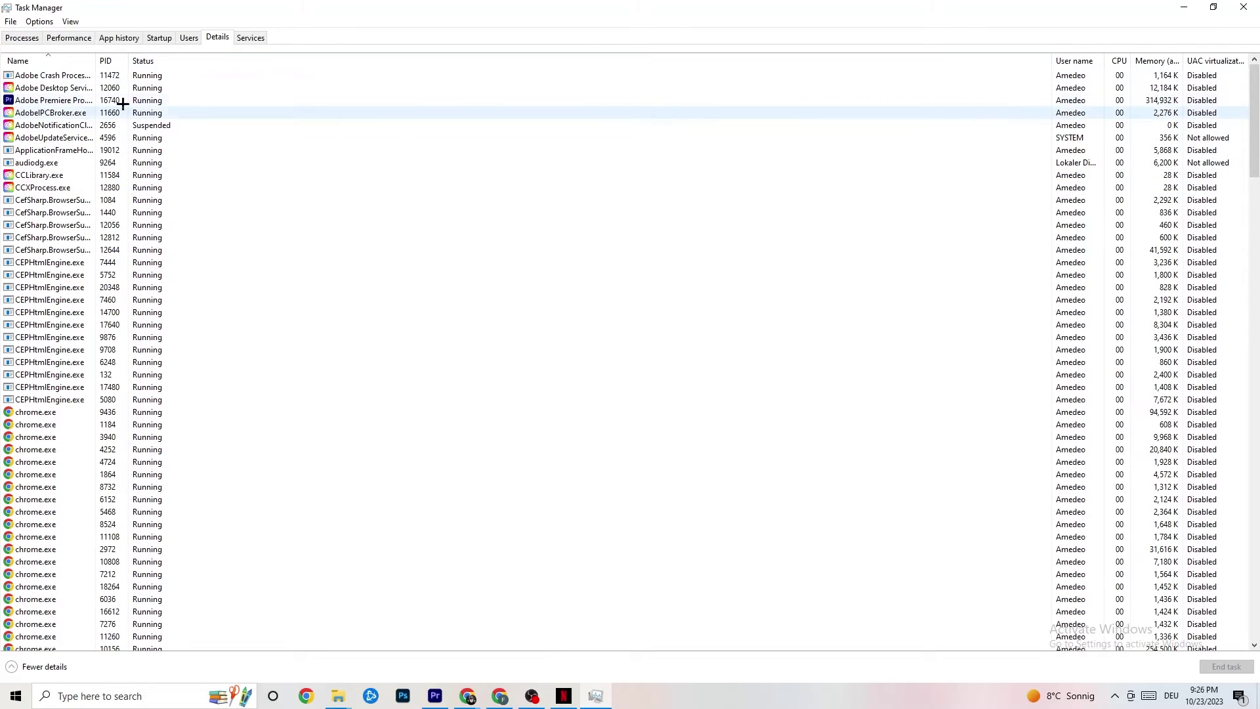
right_click(55, 104)
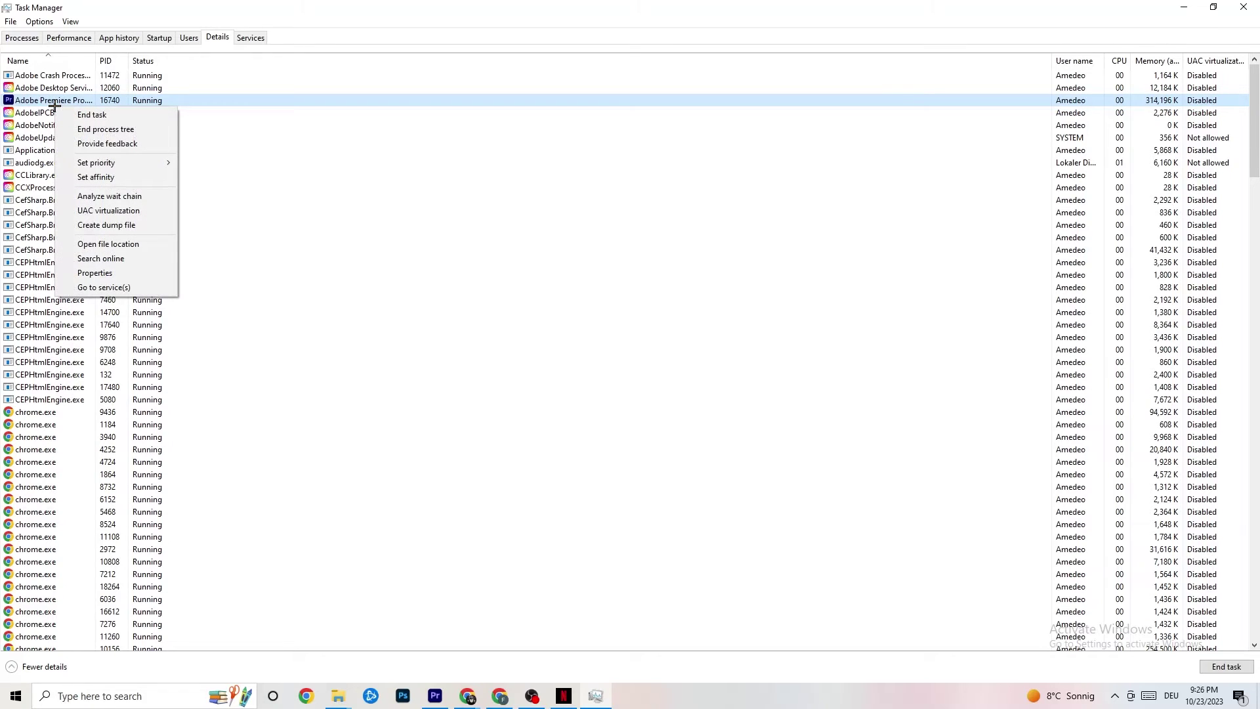
mouse_move(111, 162)
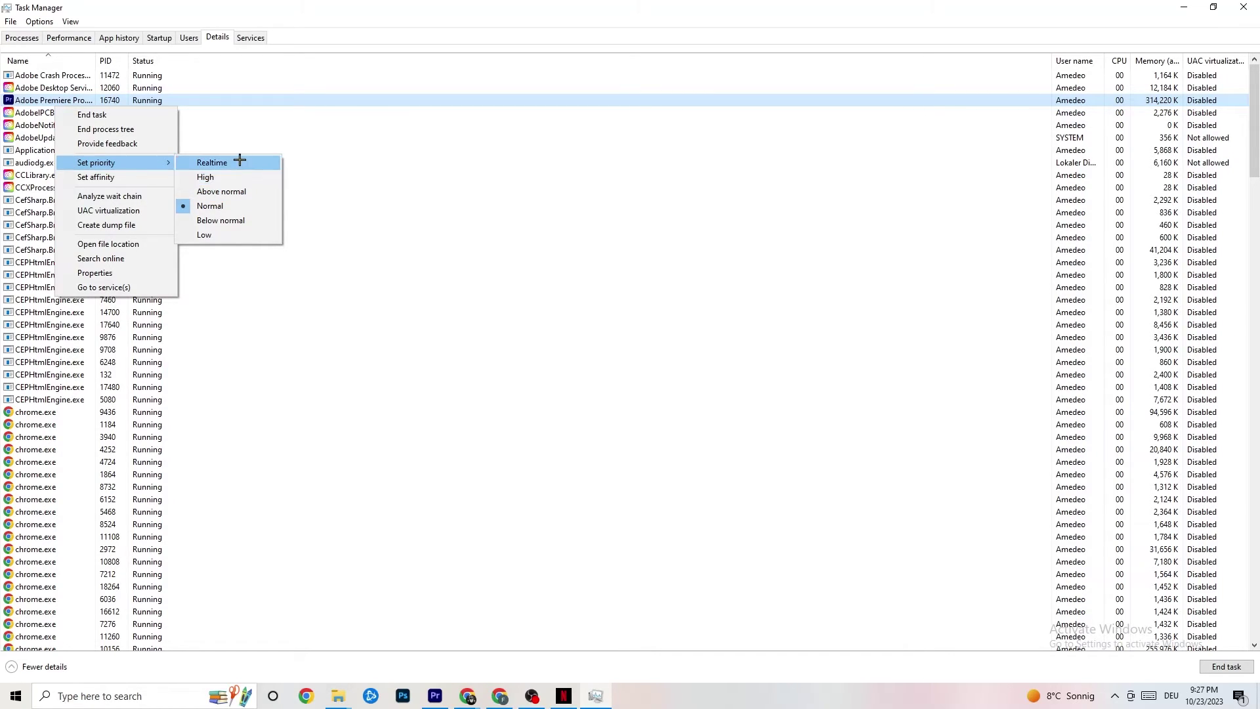
left_click(383, 124)
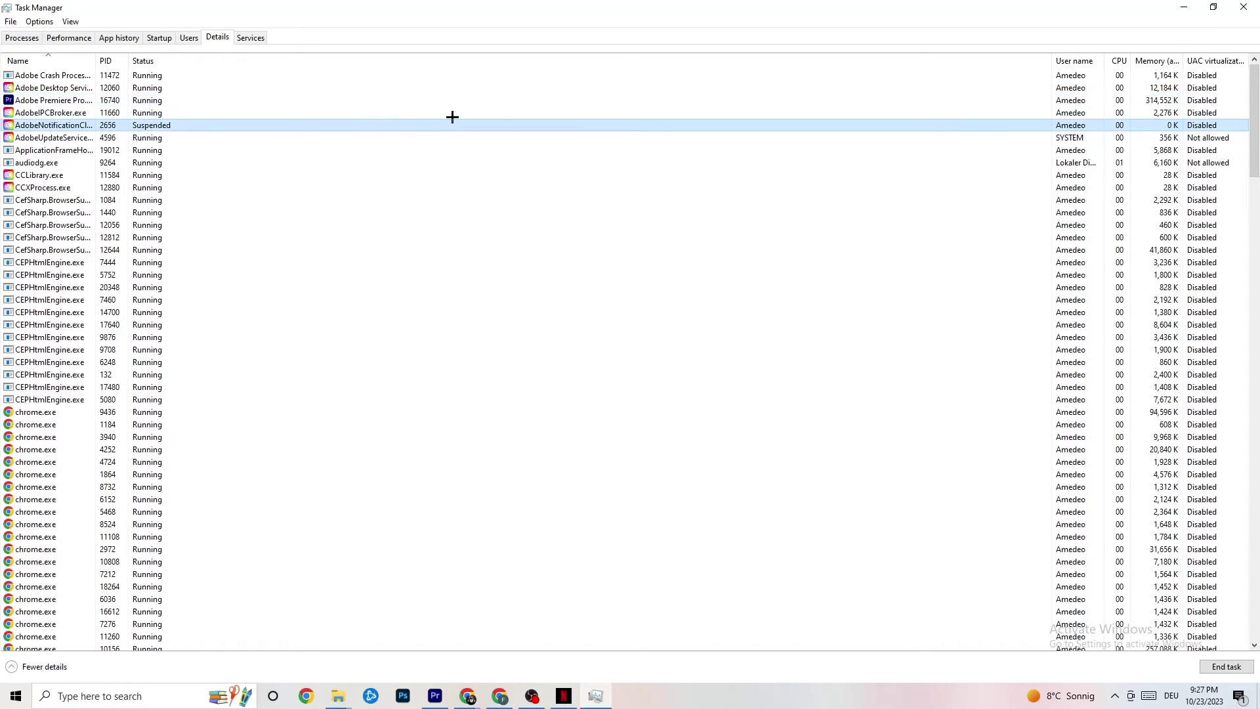
left_click(1244, 6)
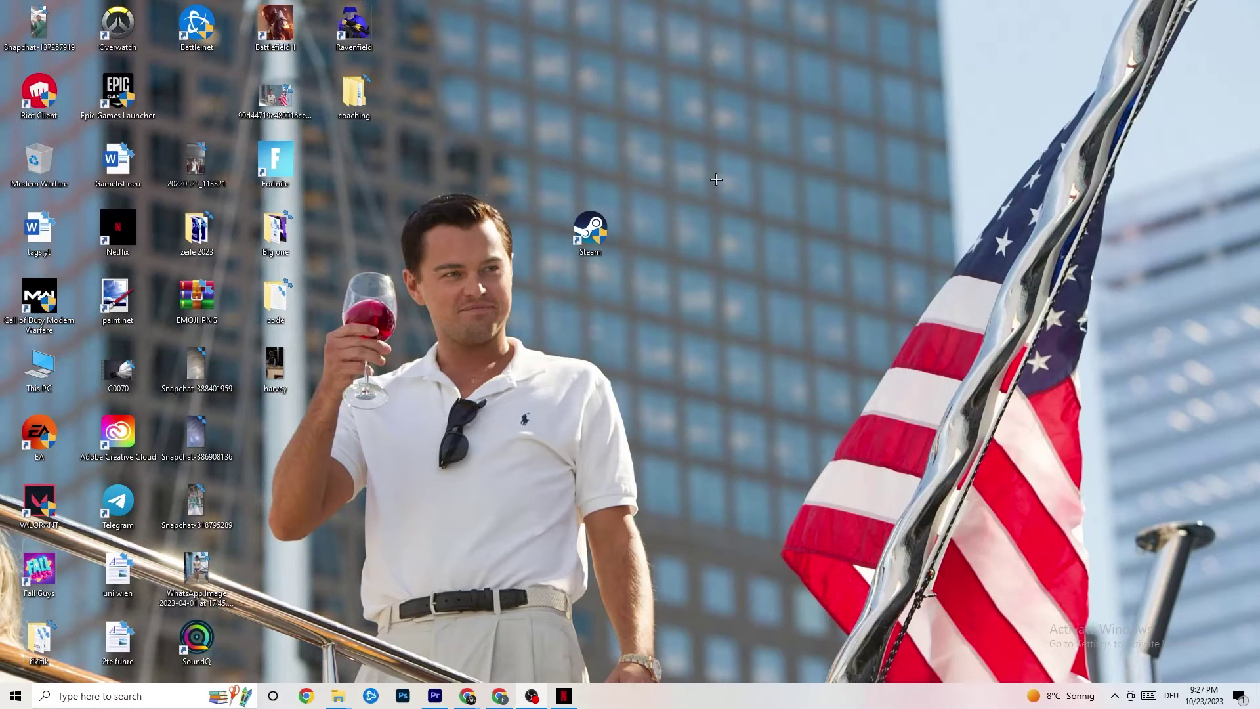
- Open NVIDIA Control Panel, review the image settings with preview and the resolution settings, and close it
right_click(705, 124)
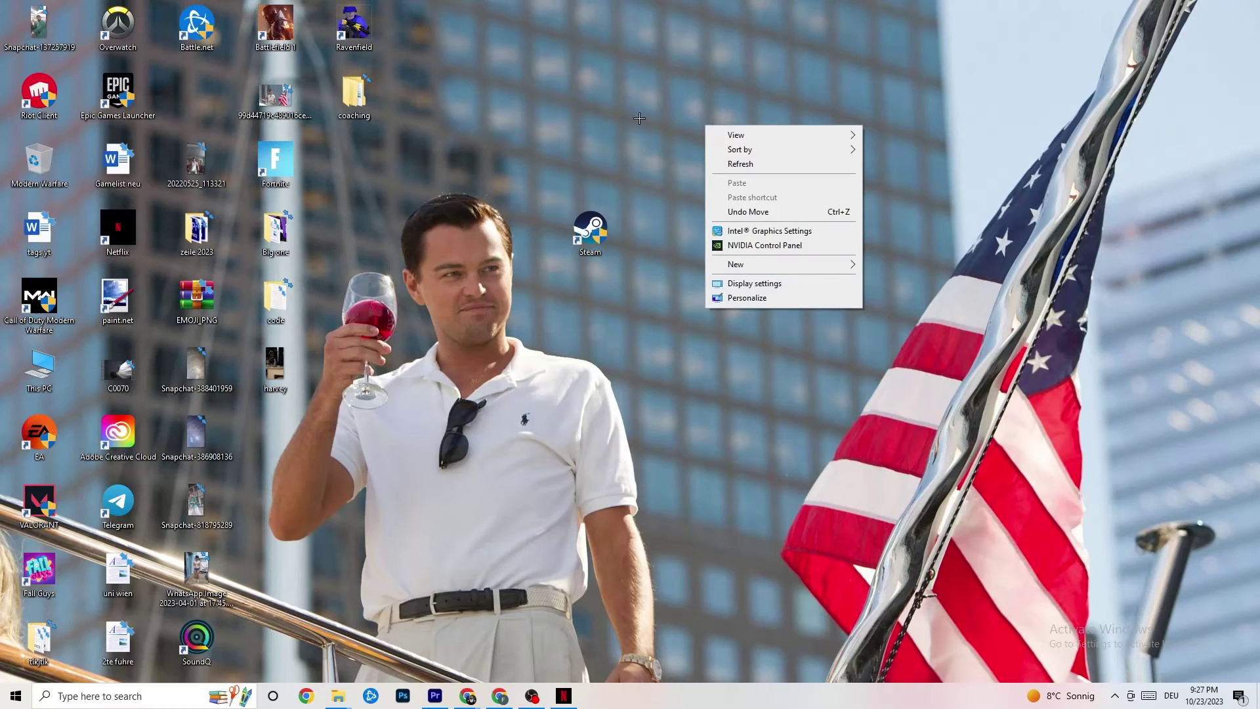
left_click(747, 248)
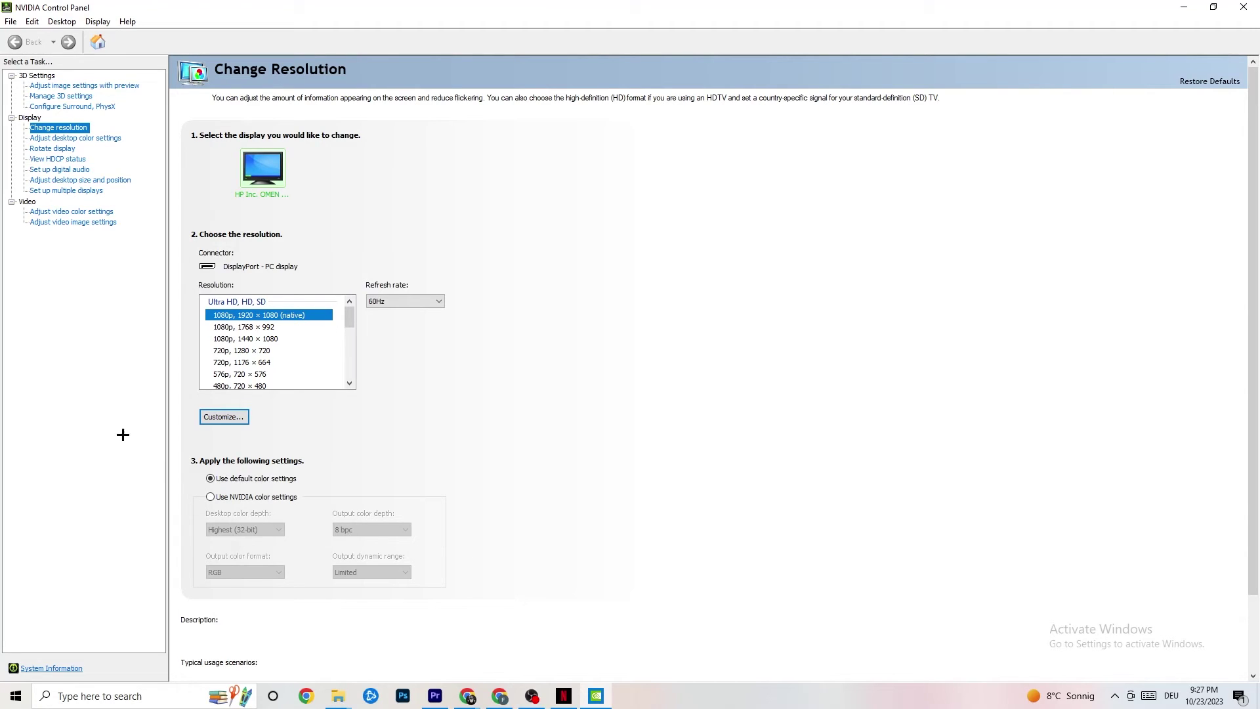
left_click(71, 88)
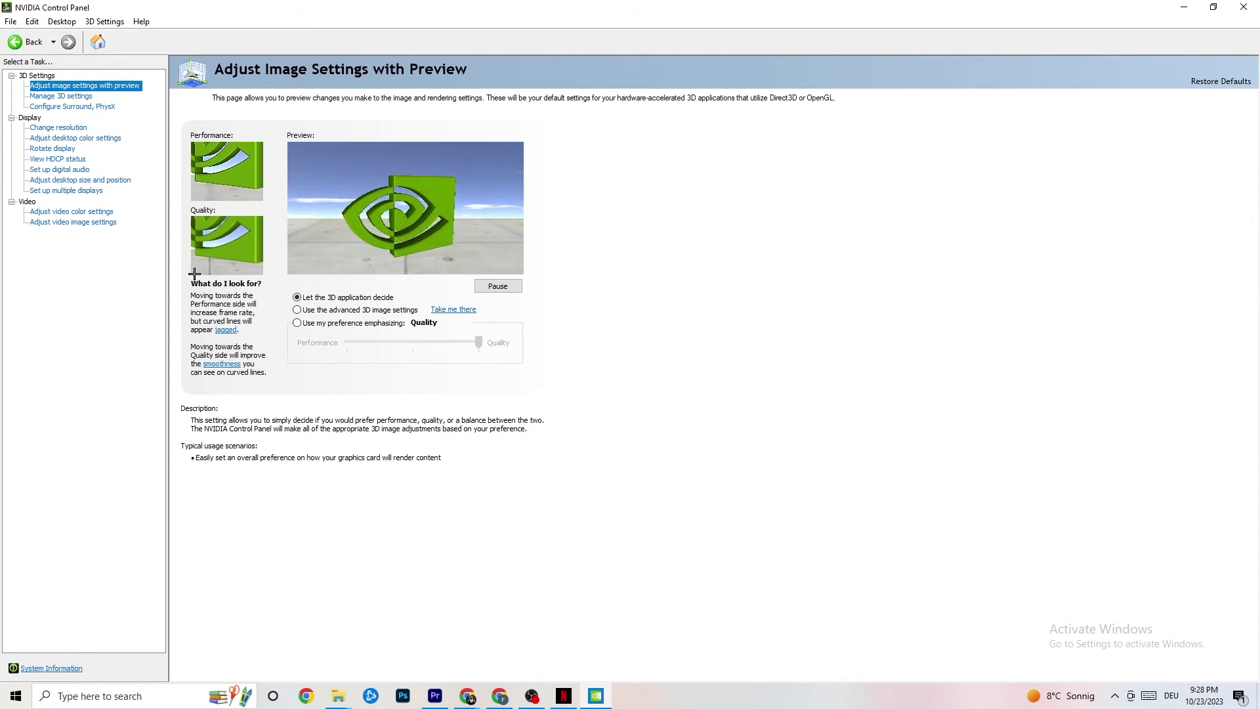
left_click(47, 129)
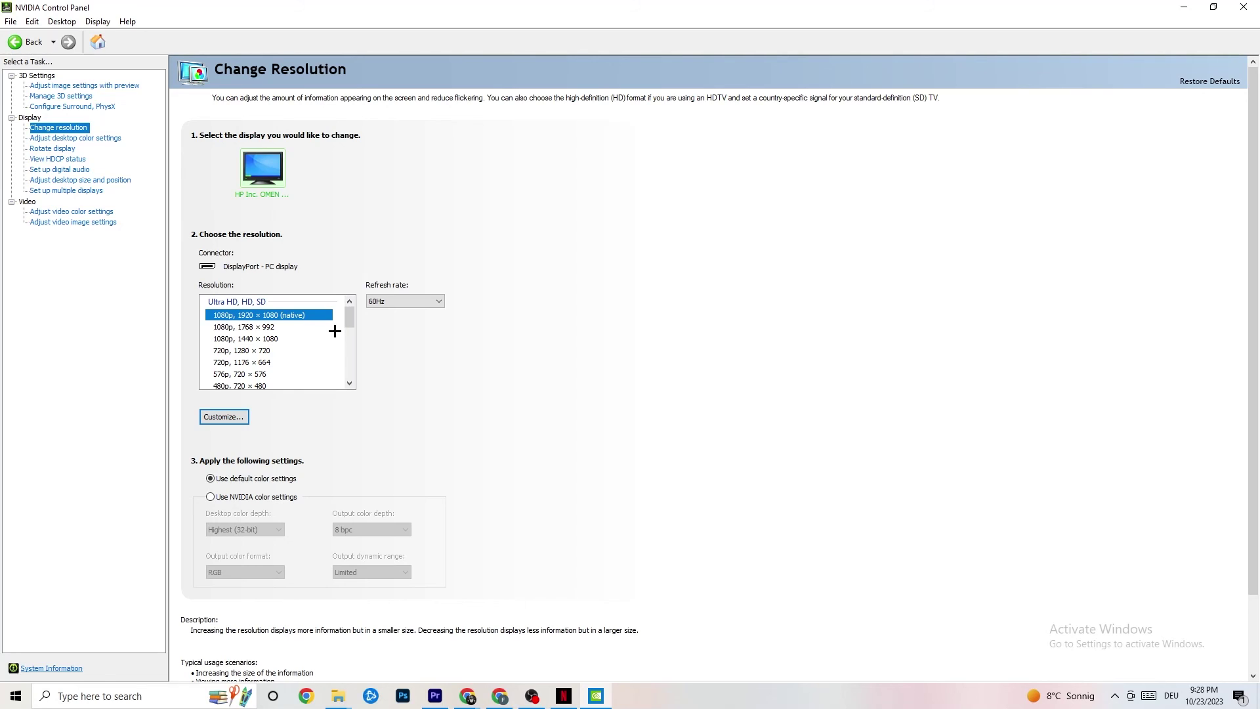
left_click(1244, 6)
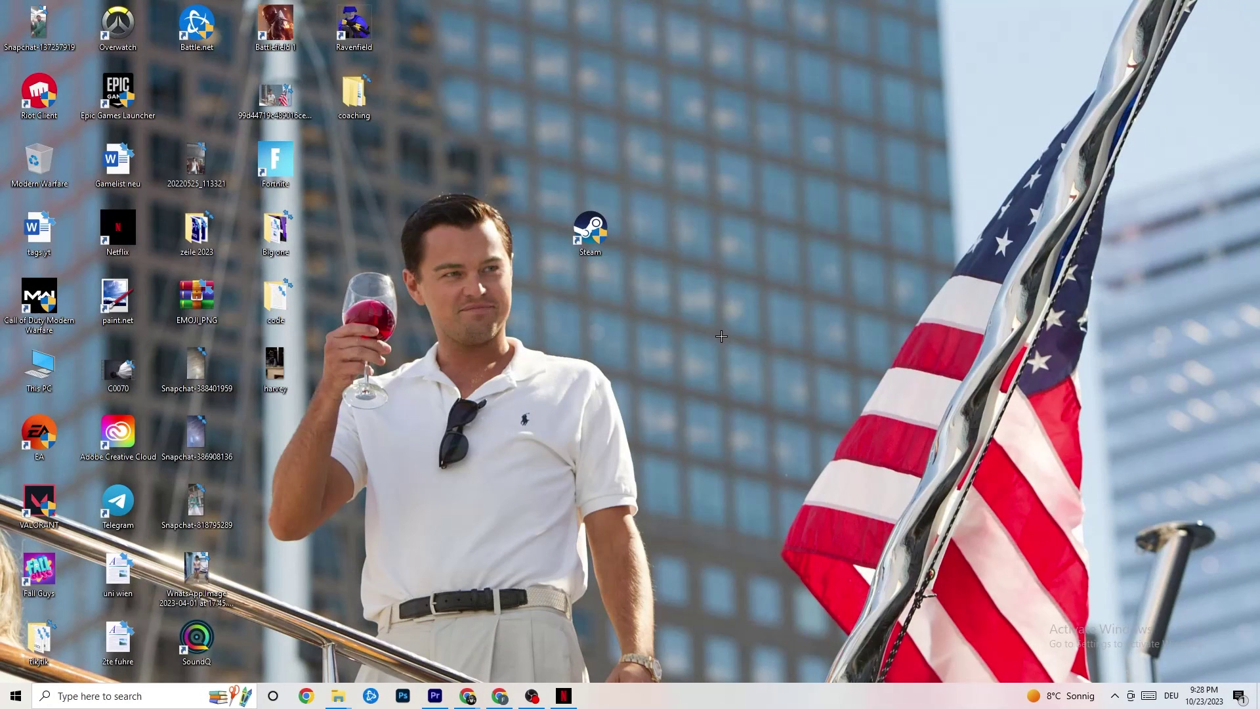